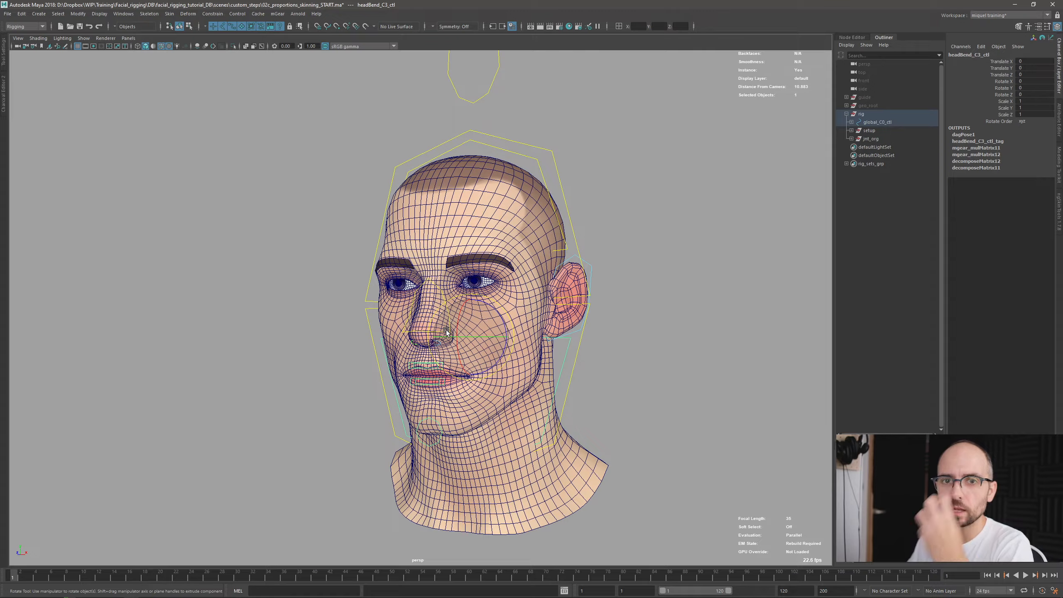
{"action": "left_click_drag", "start_coordinate": [483, 378], "coordinate": [438, 364], "text": "alt"}
{"action": "right_click_drag", "start_coordinate": [413, 365], "coordinate": [437, 387], "text": "alt"}
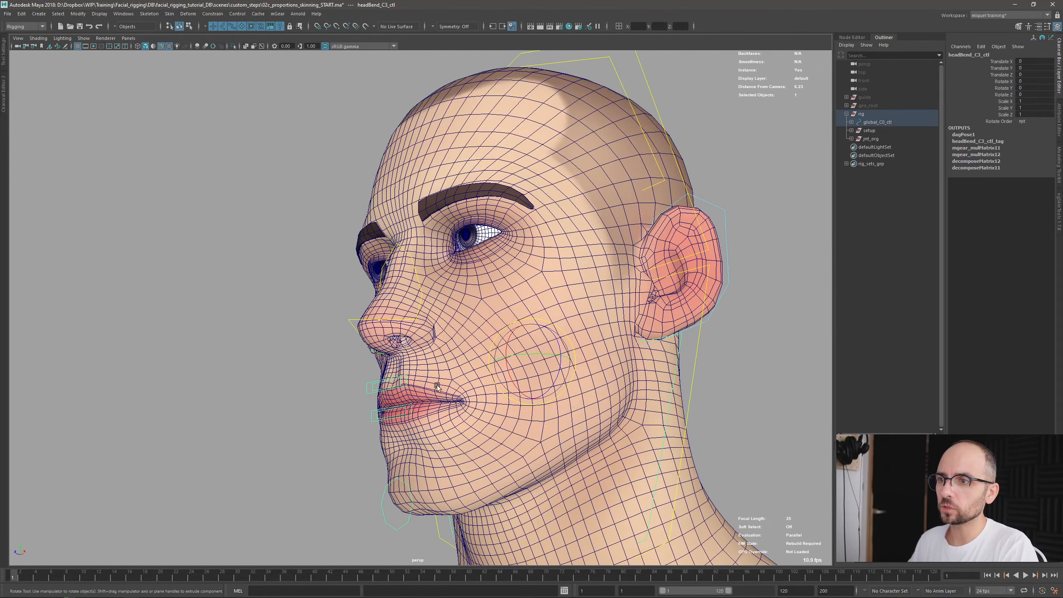
{"action": "left_click_drag", "start_coordinate": [437, 387], "coordinate": [424, 310], "text": "alt"}
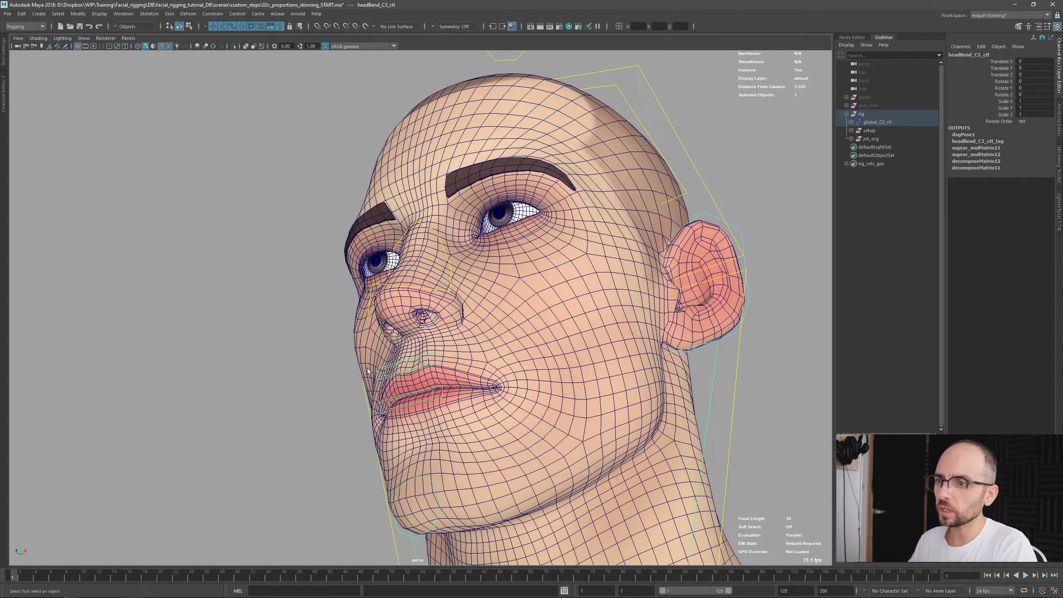
{"action": "left_click_drag", "start_coordinate": [447, 381], "coordinate": [514, 367], "text": "alt"}
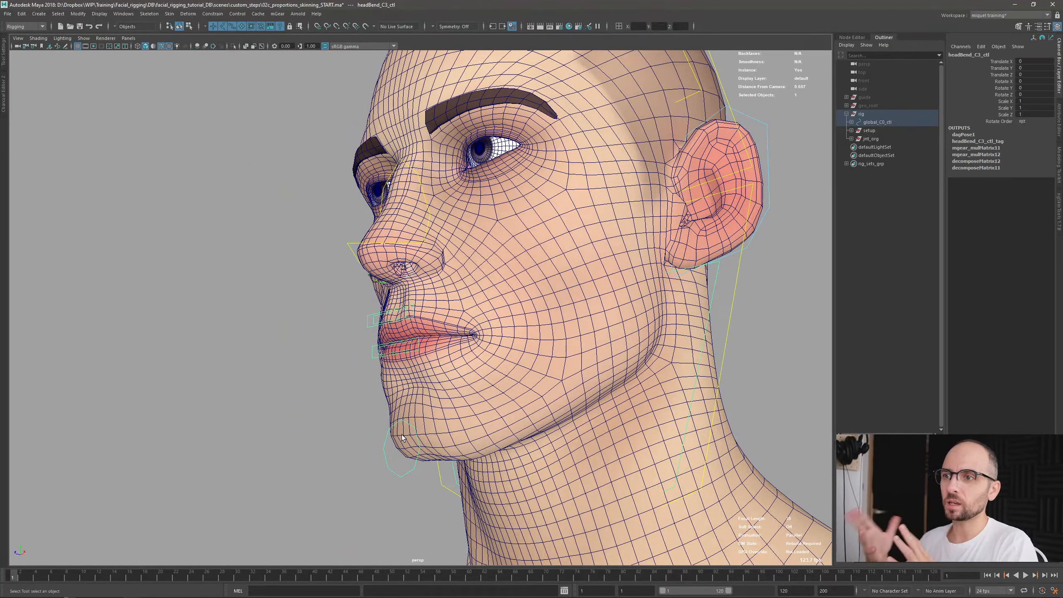
{"action": "scroll", "coordinate": [402, 435], "scroll_direction": "down", "scroll_amount": 3}
Open the scene 02a_proportions_START.ma without saving the changes to the current scene.
{"action": "key", "text": "ctrl+o"}
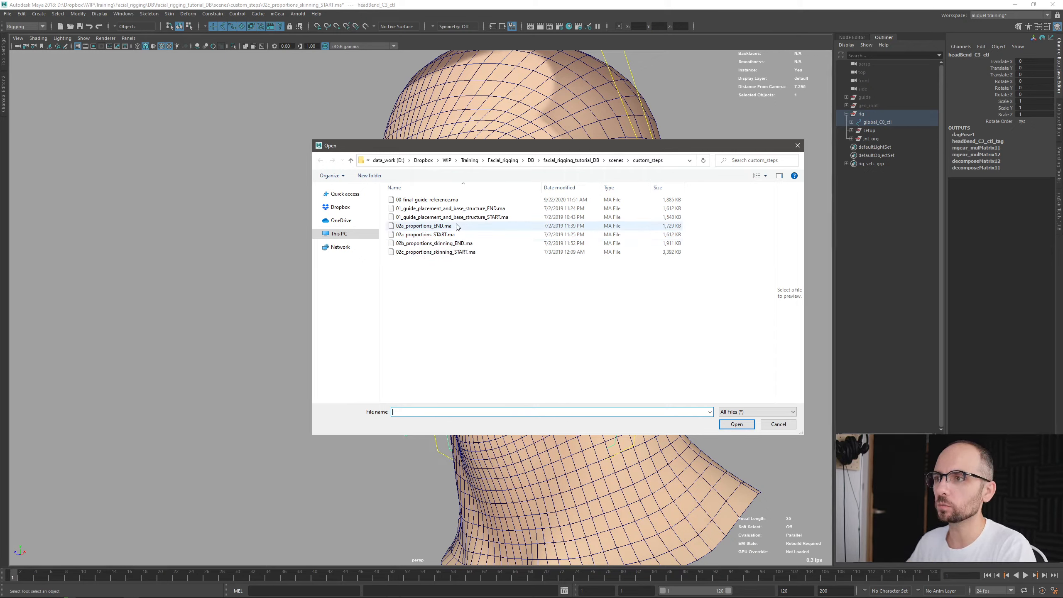
{"action": "left_click", "coordinate": [432, 235]}
{"action": "left_click", "coordinate": [737, 425]}
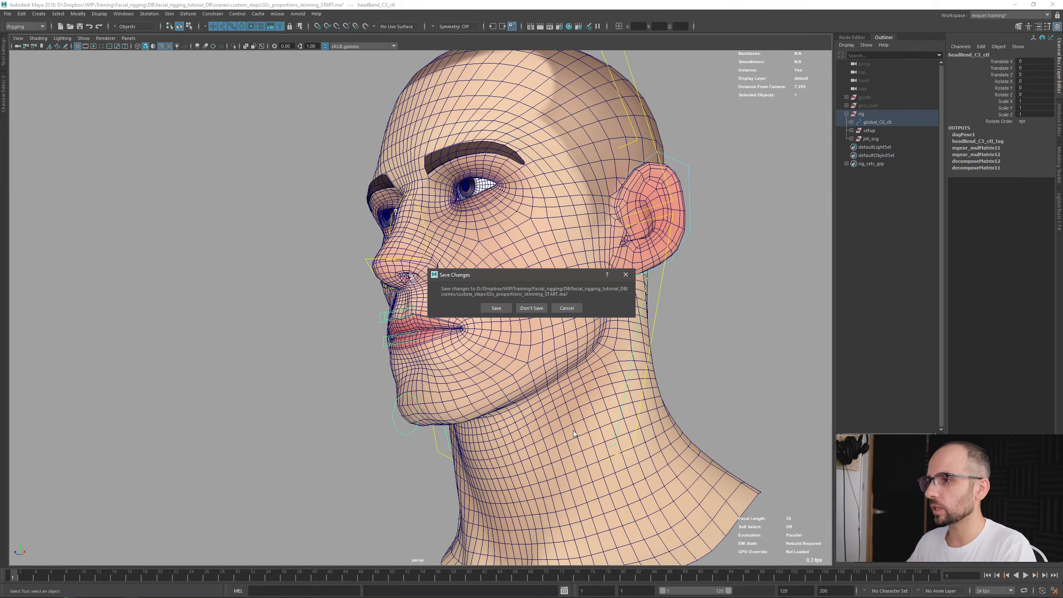
{"action": "left_click", "coordinate": [520, 308]}
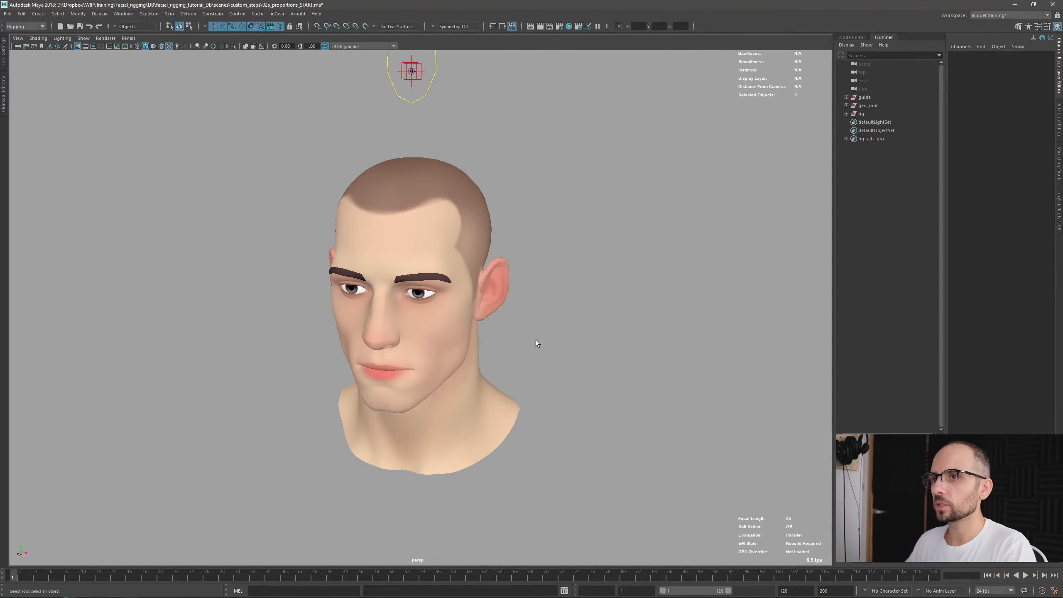
Inspect the head model from several angles and select the face_C0_root guide above it.
{"action": "left_click_drag", "start_coordinate": [536, 341], "coordinate": [531, 316], "text": "alt"}
{"action": "middle_click_drag", "start_coordinate": [504, 182], "coordinate": [547, 222], "text": "alt"}
{"action": "left_click_drag", "start_coordinate": [504, 302], "coordinate": [519, 283], "text": "alt"}
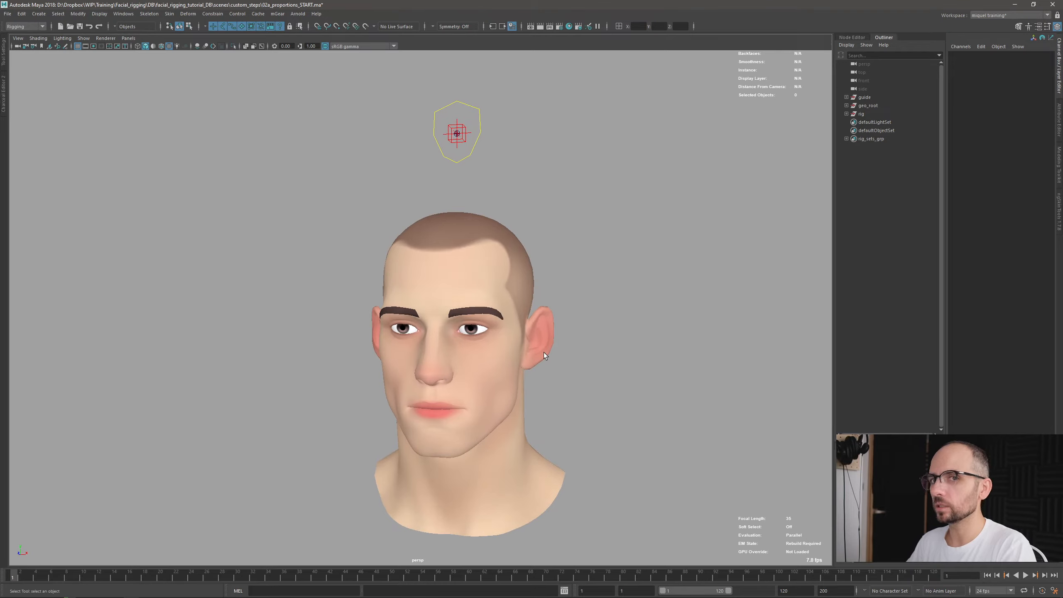
{"action": "middle_click_drag", "start_coordinate": [543, 355], "coordinate": [546, 349], "text": "alt"}
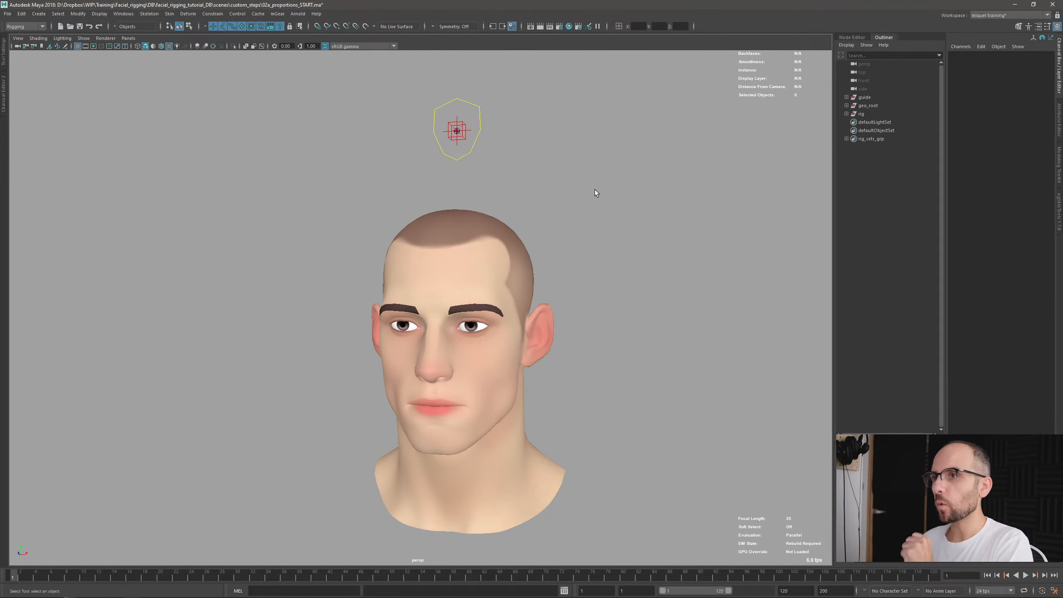
{"action": "left_click", "coordinate": [461, 133]}
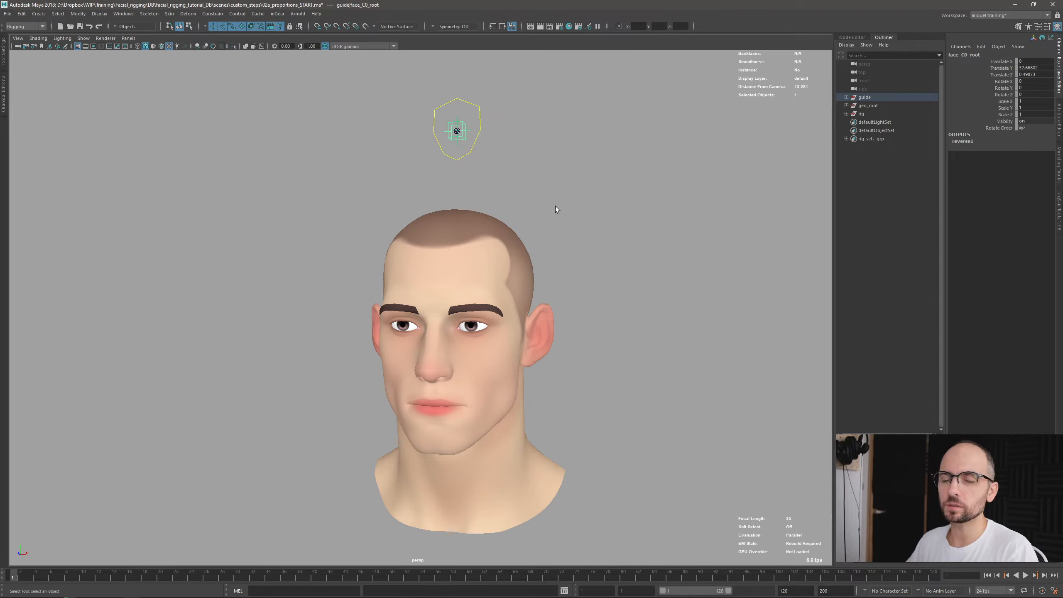
{"action": "left_click_drag", "start_coordinate": [456, 268], "coordinate": [558, 310], "text": "alt"}
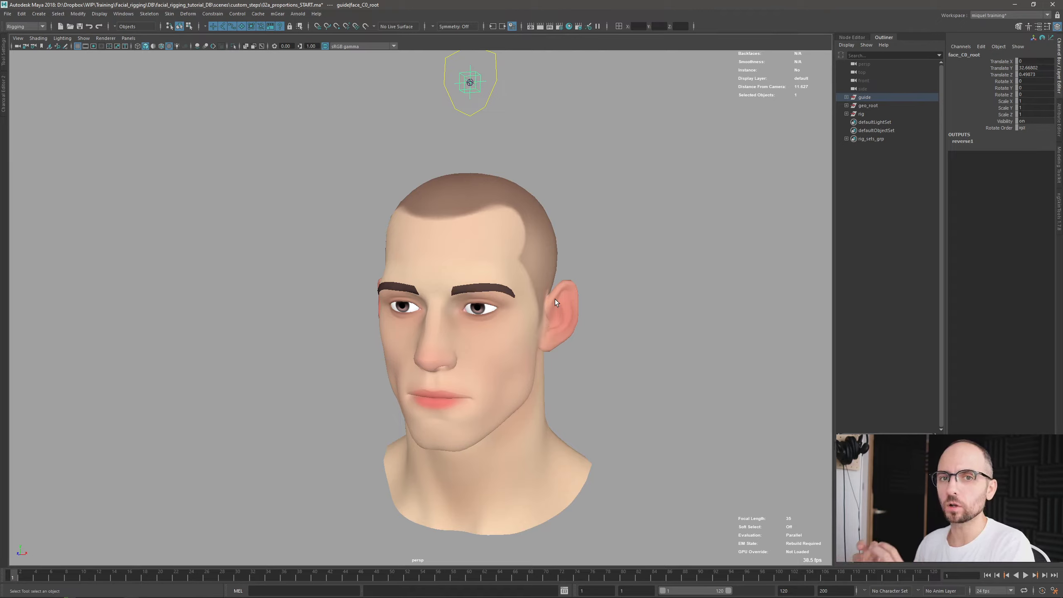
{"action": "left_click_drag", "start_coordinate": [600, 361], "coordinate": [561, 295], "text": "alt"}
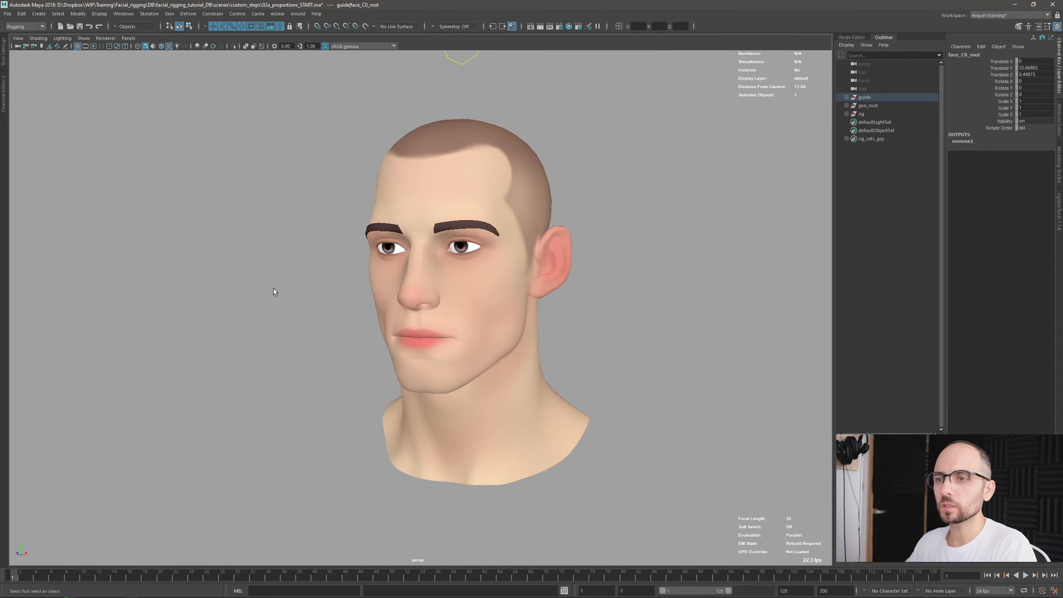
Open the scene 02a_proportions_END.ma without saving the changes to the current scene.
{"action": "key", "text": "ctrl+o"}
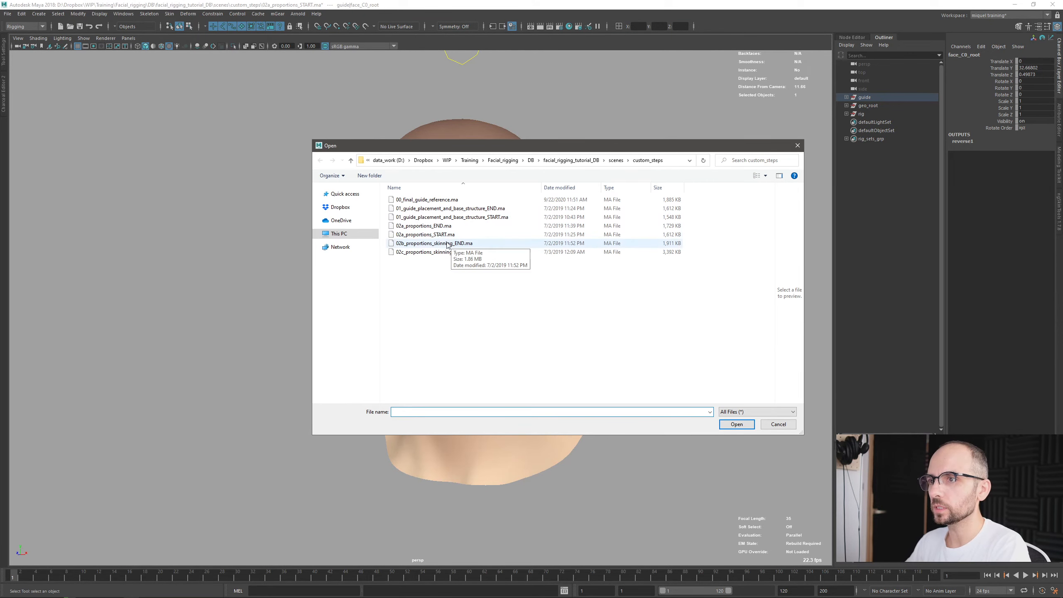
{"action": "left_click", "coordinate": [439, 227]}
{"action": "left_click", "coordinate": [737, 425]}
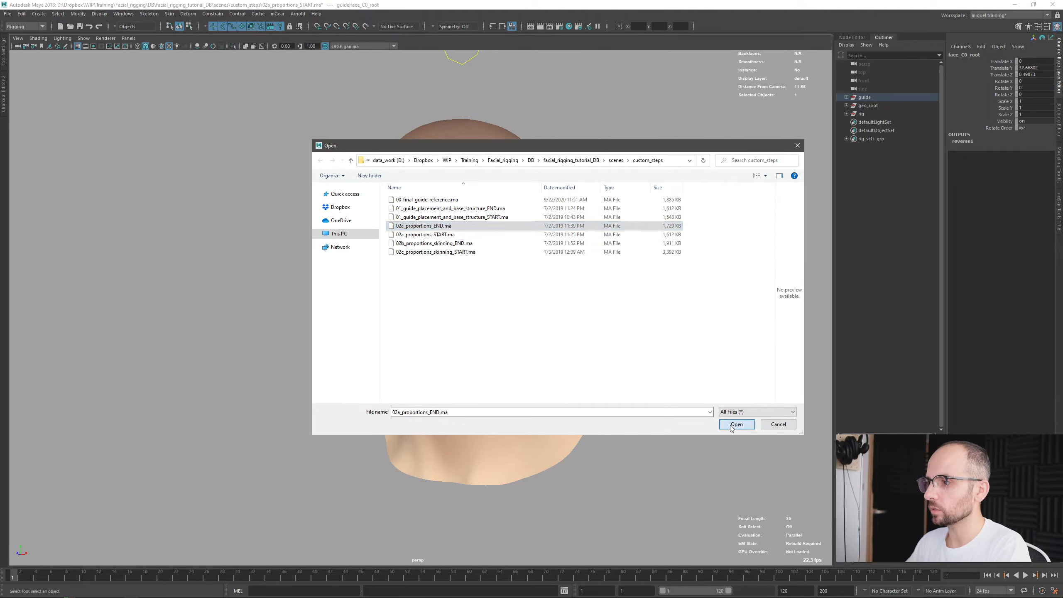
{"action": "left_click", "coordinate": [526, 307]}
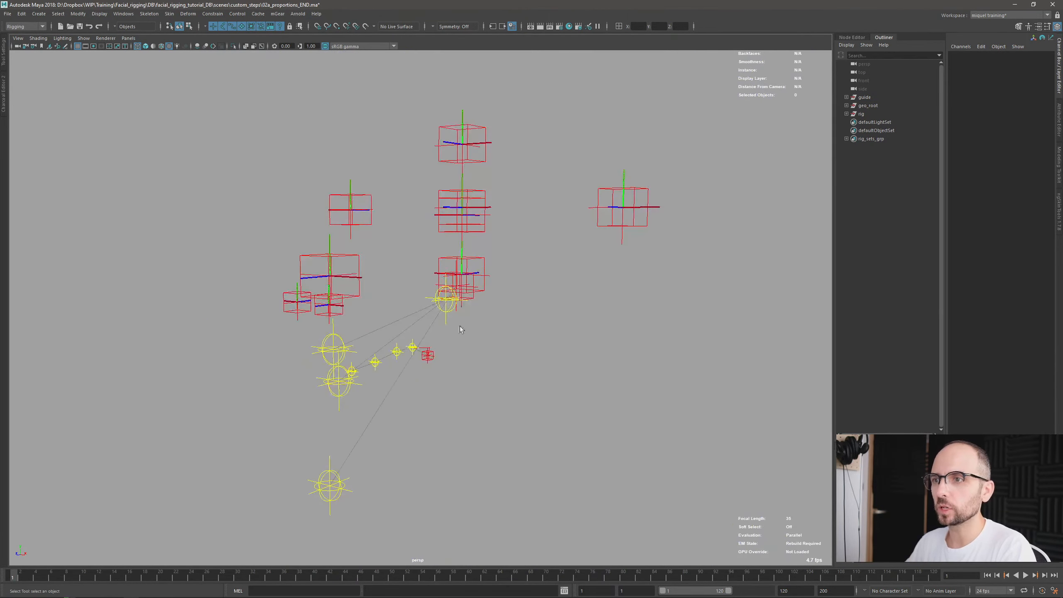
Examine the headBend guides by selecting headBend_C1_root and its parent headBend_C0_root, and reveal headBend_C1_root in the Outliner hierarchy.
{"action": "left_click_drag", "start_coordinate": [461, 330], "coordinate": [461, 239], "text": "alt"}
{"action": "left_click", "coordinate": [461, 244]}
{"action": "key", "text": "w"}
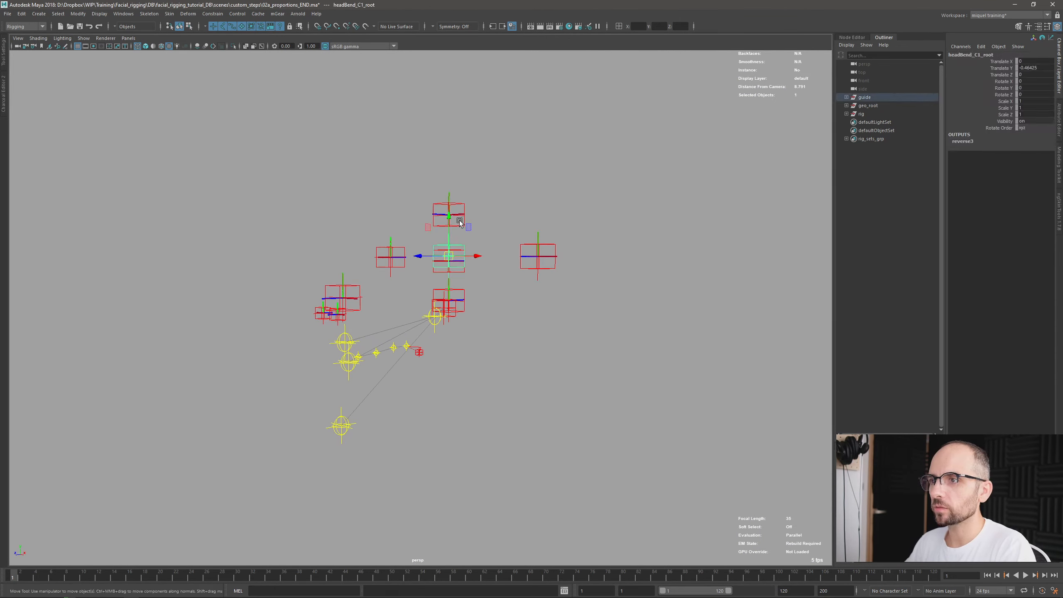
{"action": "key", "text": "q"}
{"action": "left_click", "coordinate": [456, 226]}
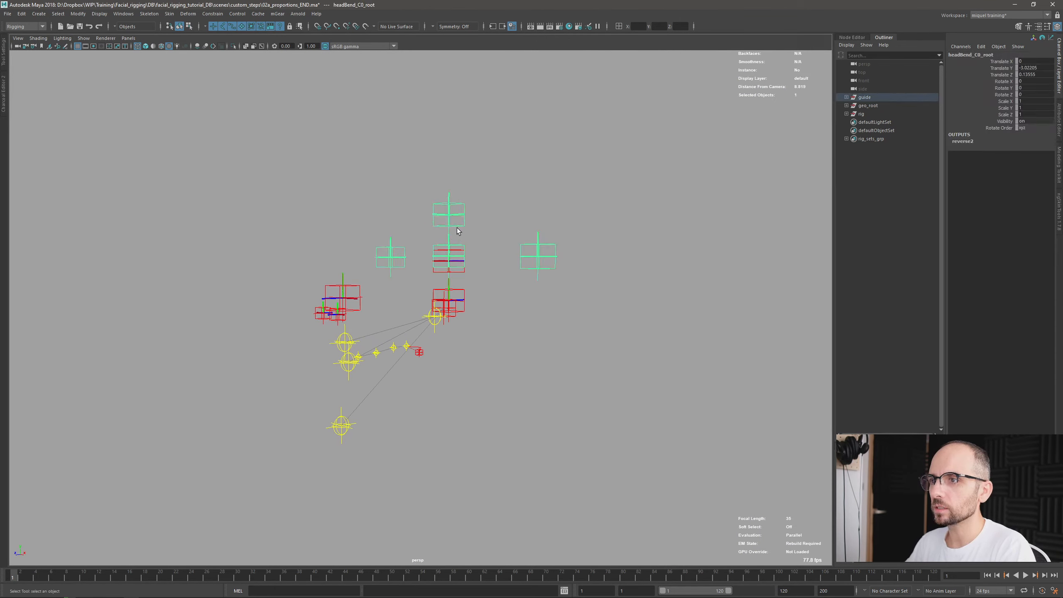
{"action": "left_click_drag", "start_coordinate": [442, 249], "coordinate": [449, 338], "text": "alt"}
{"action": "left_click", "coordinate": [438, 247]}
{"action": "scroll", "coordinate": [448, 336], "scroll_direction": "up", "scroll_amount": 1}
{"action": "key", "text": "f"}
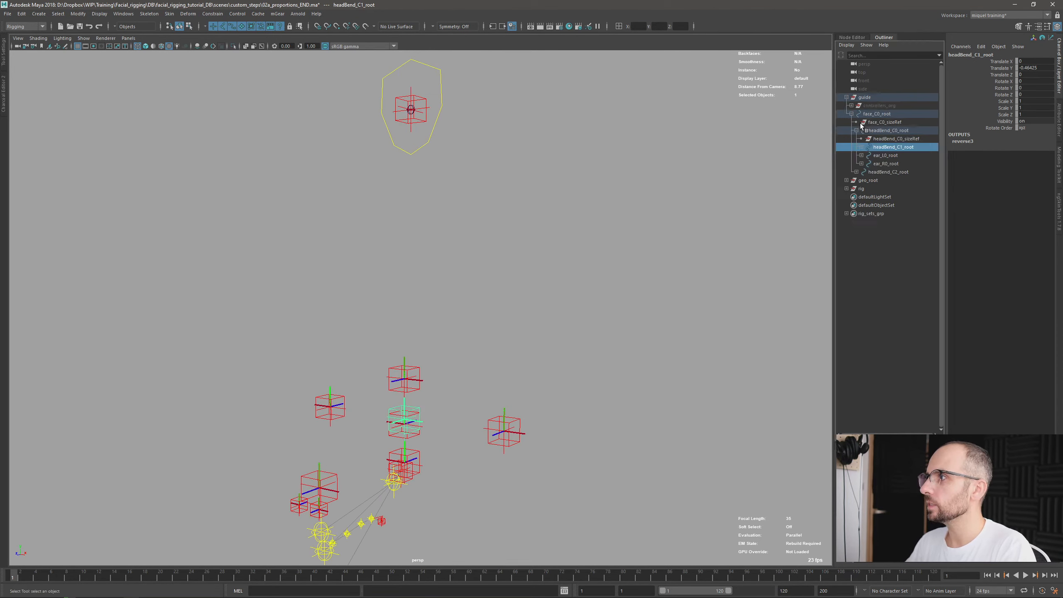
Test-rotate the headBend_C1_root guide and its parent headBend_C0_root, and undo the rotation.
{"action": "middle_click_drag", "start_coordinate": [456, 415], "coordinate": [480, 313], "text": "alt"}
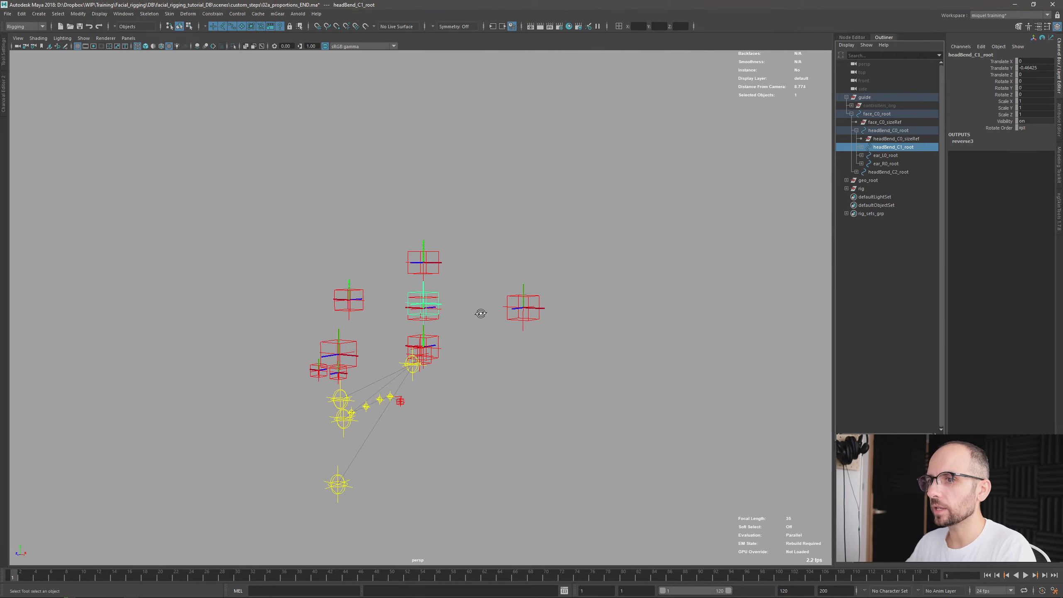
{"action": "mouse_move", "coordinate": [479, 313]}
{"action": "left_mouse_down", "text": "alt"}
{"action": "mouse_move", "coordinate": [466, 309]}
{"action": "mouse_move", "coordinate": [466, 321]}
{"action": "left_mouse_up", "text": "alt"}
{"action": "key", "text": "e"}
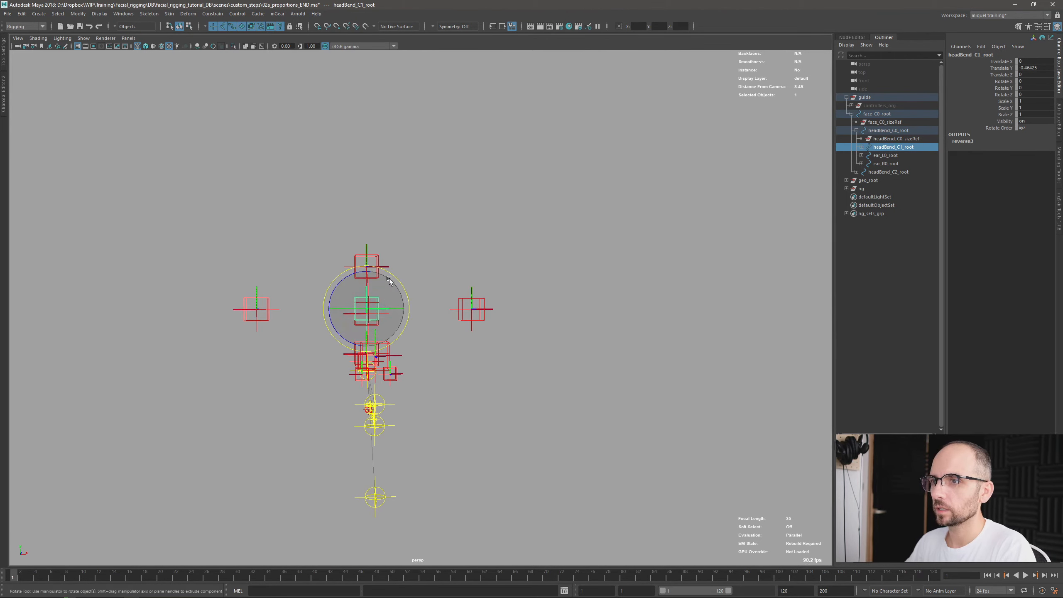
{"action": "left_click_drag", "start_coordinate": [344, 278], "coordinate": [370, 309]}
{"action": "key", "text": "Up"}
{"action": "key", "text": "ctrl+z"}
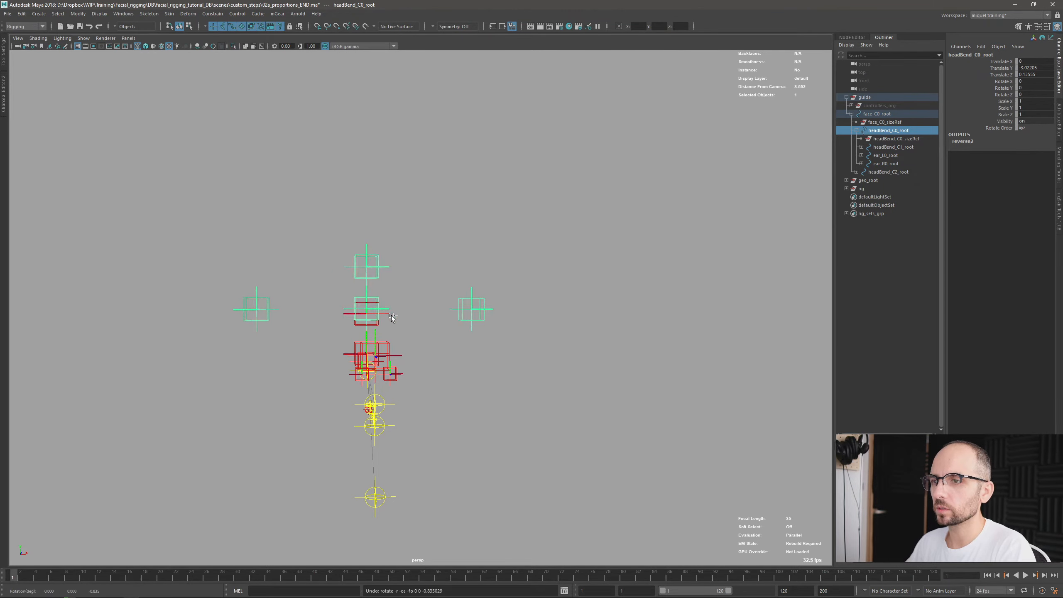
Test-rotate the headBend_C3_root guide around Z together with the guides below it, and undo the rotation.
{"action": "left_click_drag", "start_coordinate": [481, 321], "coordinate": [404, 328], "text": "alt"}
{"action": "right_click_drag", "start_coordinate": [404, 328], "coordinate": [502, 323], "text": "alt"}
{"action": "middle_click_drag", "start_coordinate": [482, 308], "coordinate": [430, 319], "text": "alt"}
{"action": "left_click_drag", "start_coordinate": [430, 318], "coordinate": [447, 316], "text": "alt"}
{"action": "key", "text": "q"}
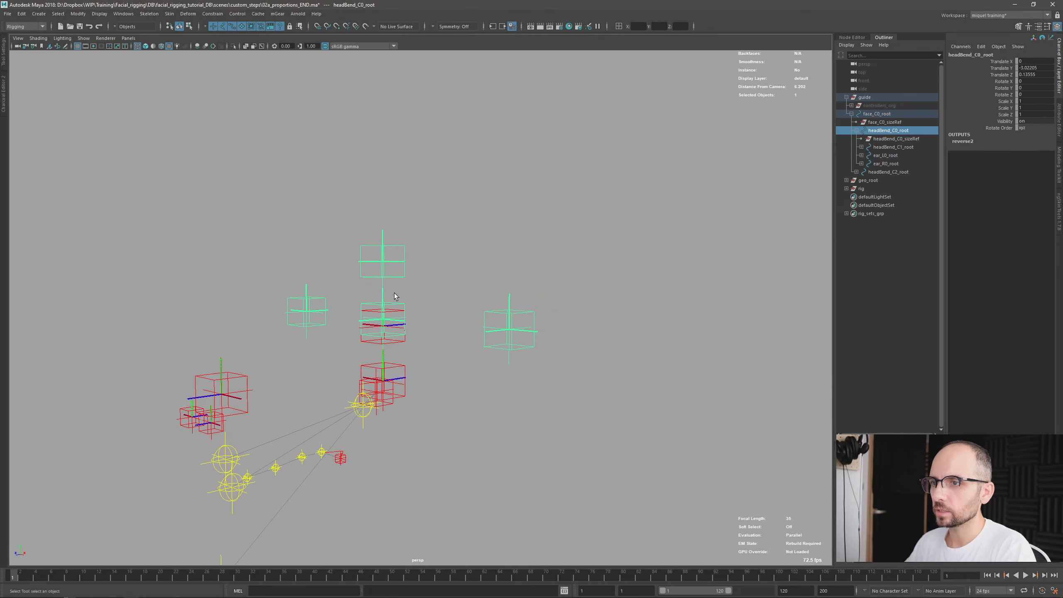
{"action": "left_click", "coordinate": [385, 315]}
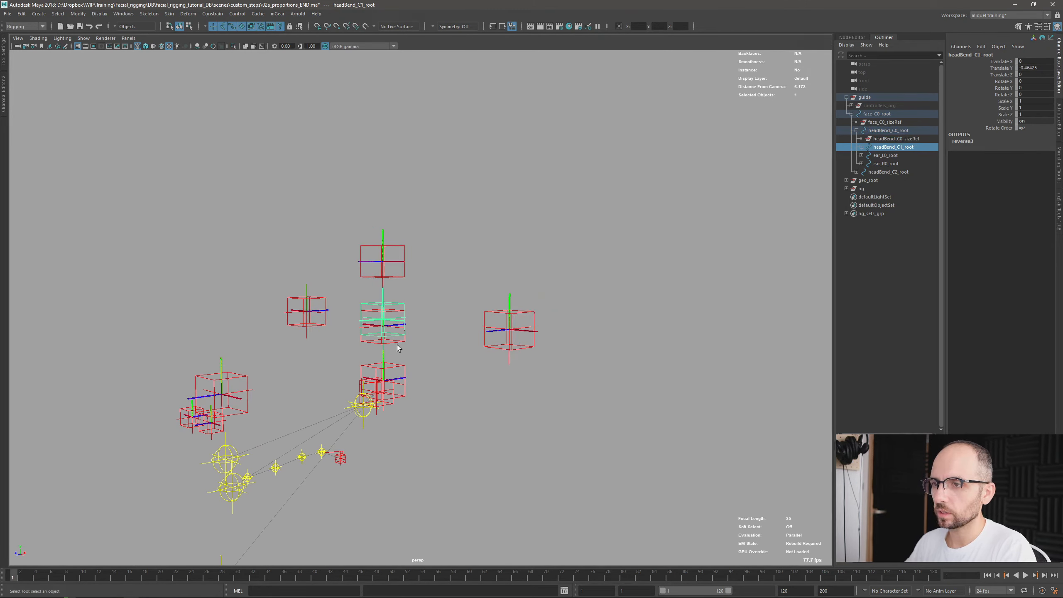
{"action": "left_click", "coordinate": [398, 364]}
{"action": "key", "text": "e"}
{"action": "left_click_drag", "start_coordinate": [423, 356], "coordinate": [435, 345], "text": "alt"}
{"action": "left_click_drag", "start_coordinate": [402, 368], "coordinate": [398, 376]}
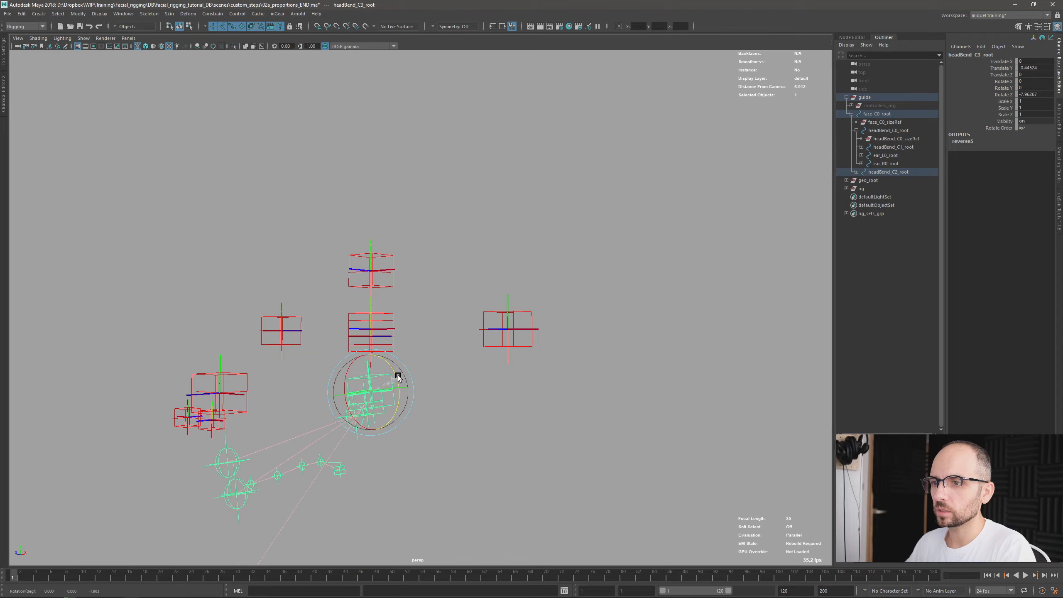
{"action": "key", "text": "ctrl+z"}
Test-rotate the headBend_C1_root guide, undo the rotation, and select its parent headBend_C0_root.
{"action": "key", "text": "q"}
{"action": "left_click", "coordinate": [390, 320]}
{"action": "middle_click_drag", "start_coordinate": [408, 207], "coordinate": [437, 181], "text": "alt"}
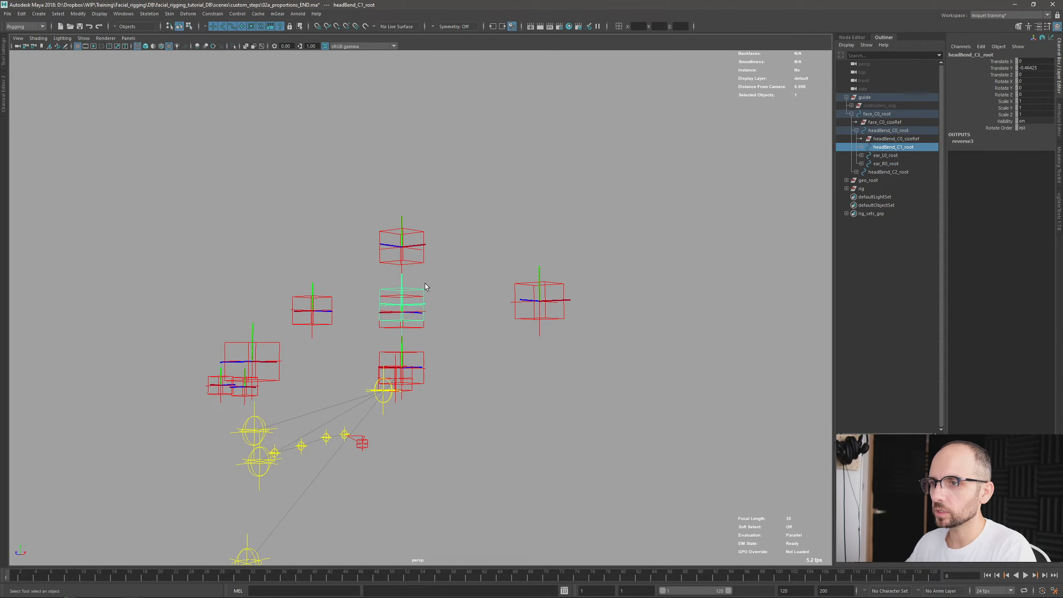
{"action": "key", "text": "e"}
{"action": "left_click_drag", "start_coordinate": [432, 294], "coordinate": [428, 285]}
{"action": "key", "text": "ctrl+z"}
{"action": "key", "text": "q"}
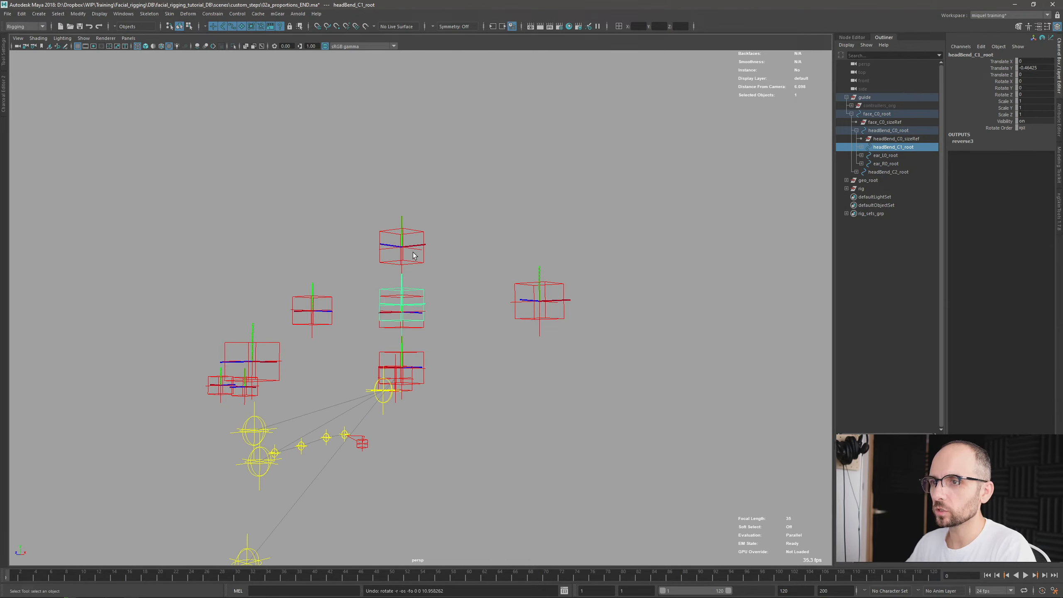
{"action": "key", "text": "Up"}
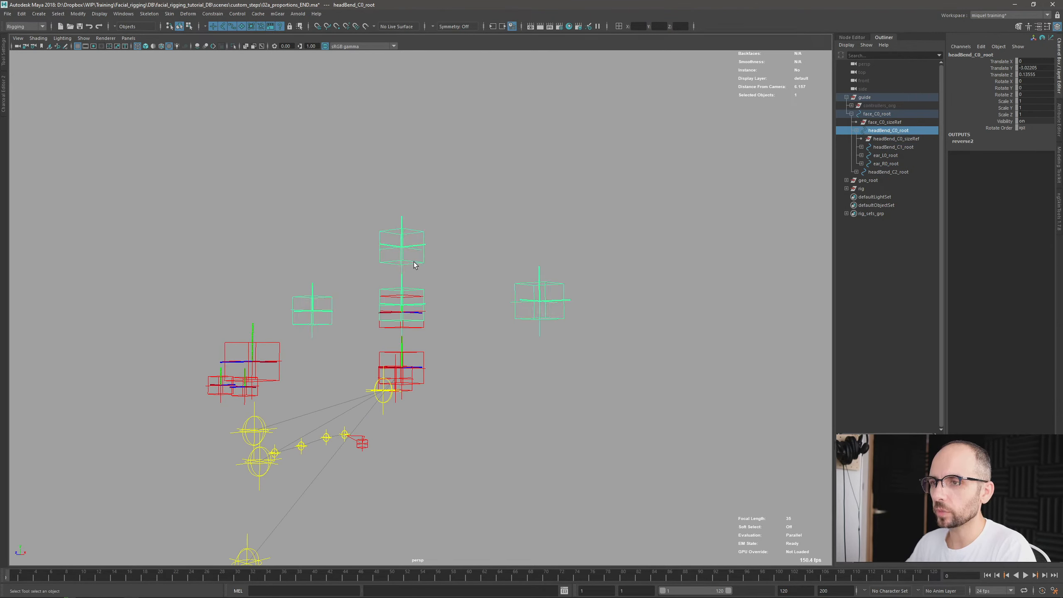
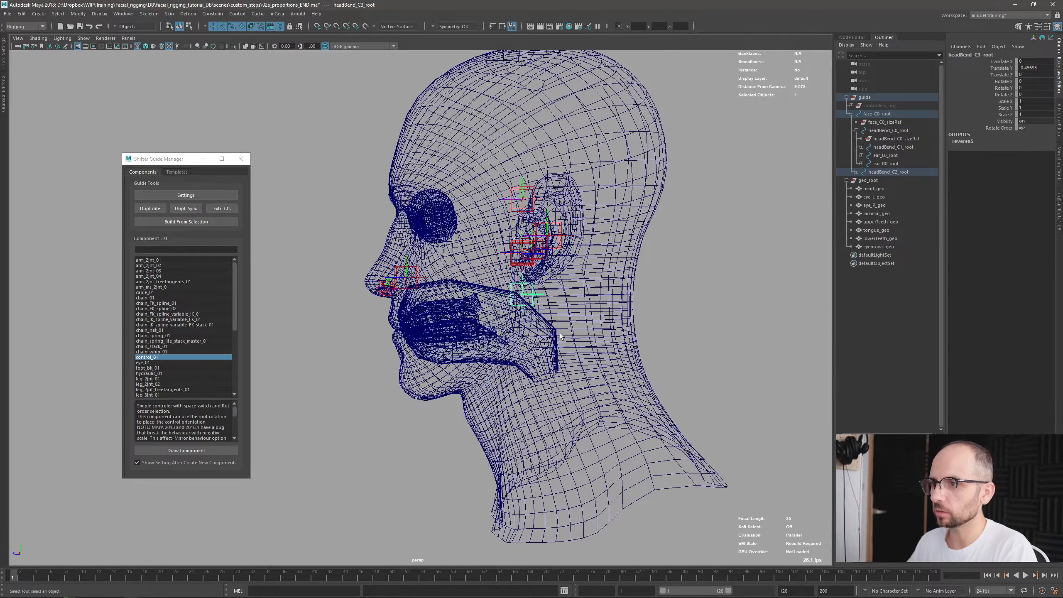
Find the mouth_01 component in the Shifter Guide Manager and draw it under headBend_C3_root.
{"action": "middle_click_drag", "start_coordinate": [523, 365], "coordinate": [538, 340], "text": "alt"}
{"action": "right_click_drag", "start_coordinate": [538, 339], "coordinate": [573, 342], "text": "alt"}
{"action": "left_click_drag", "start_coordinate": [574, 342], "coordinate": [603, 345], "text": "alt"}
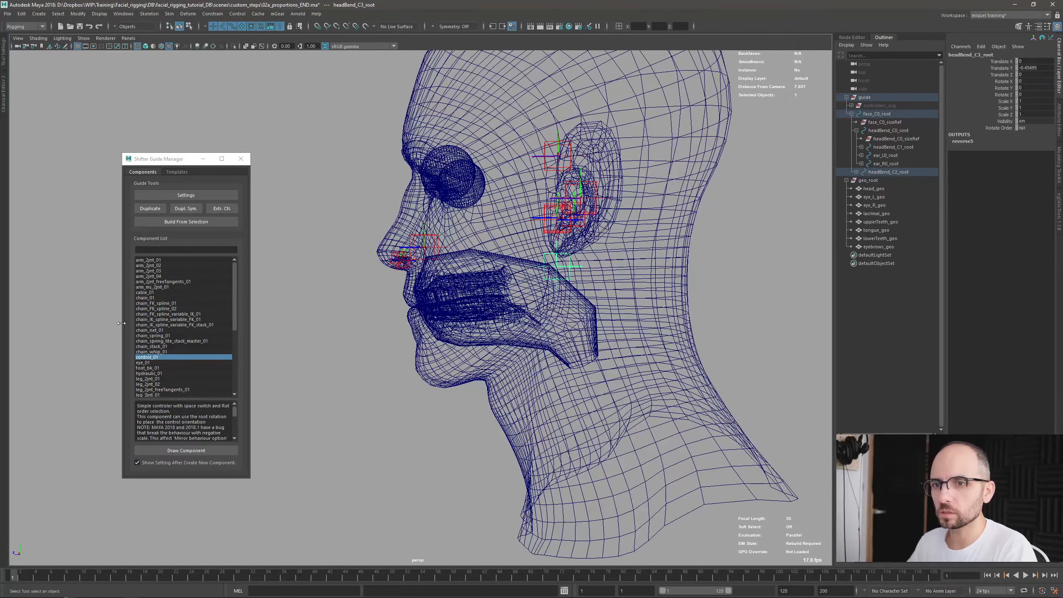
{"action": "left_click", "coordinate": [152, 250]}
{"action": "type", "text": "mo"}
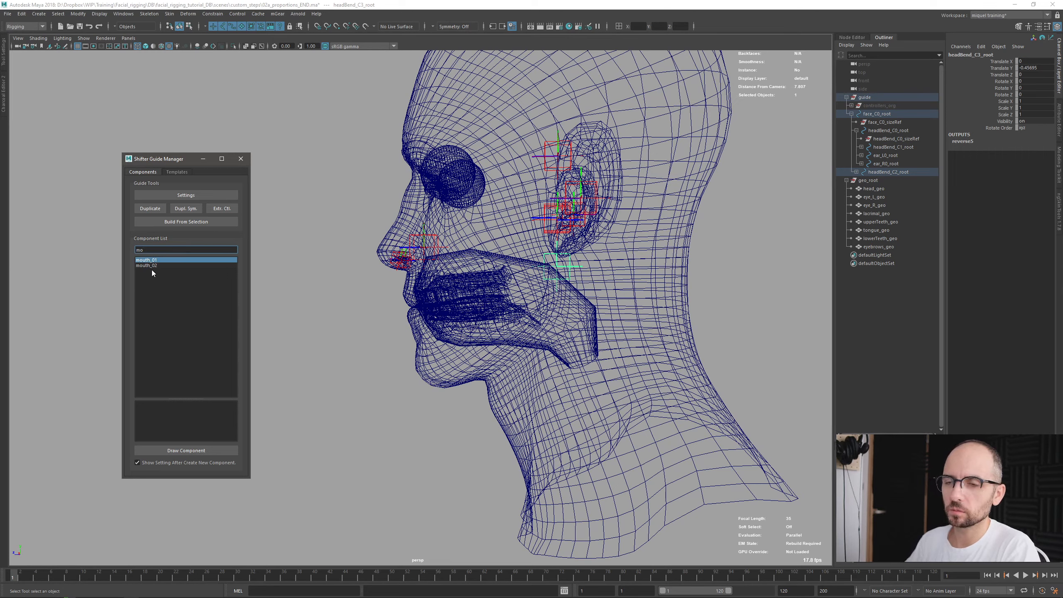
{"action": "left_click_drag", "start_coordinate": [172, 160], "coordinate": [150, 144]}
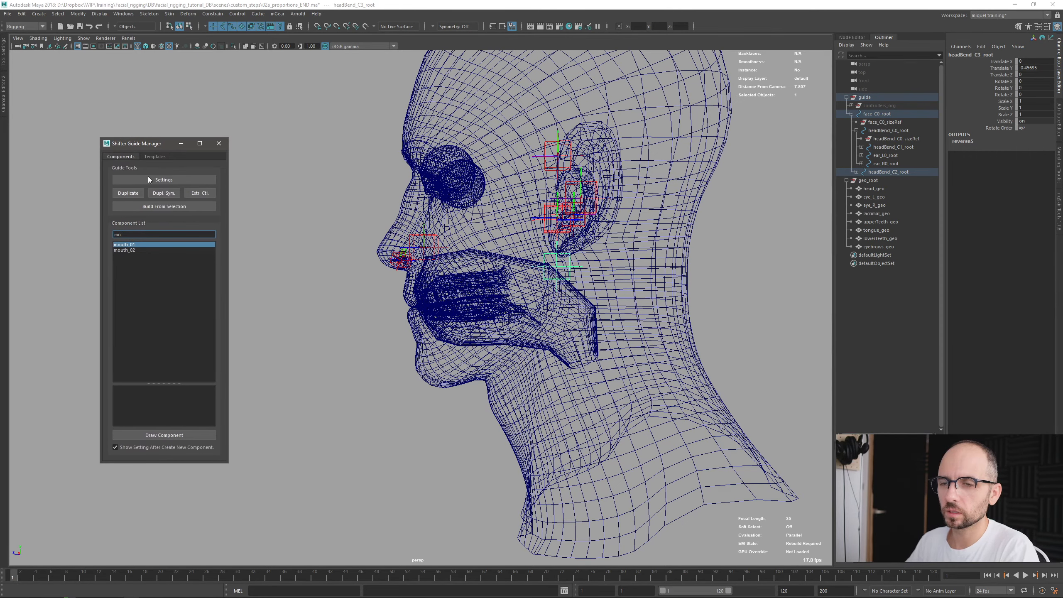
{"action": "left_click", "coordinate": [129, 246]}
{"action": "left_click", "coordinate": [164, 435]}
Raise the mouth_C0_root guide near the base of the ear to a Translate Y of about 0.16.
{"action": "right_click_drag", "start_coordinate": [523, 289], "coordinate": [590, 281], "text": "alt"}
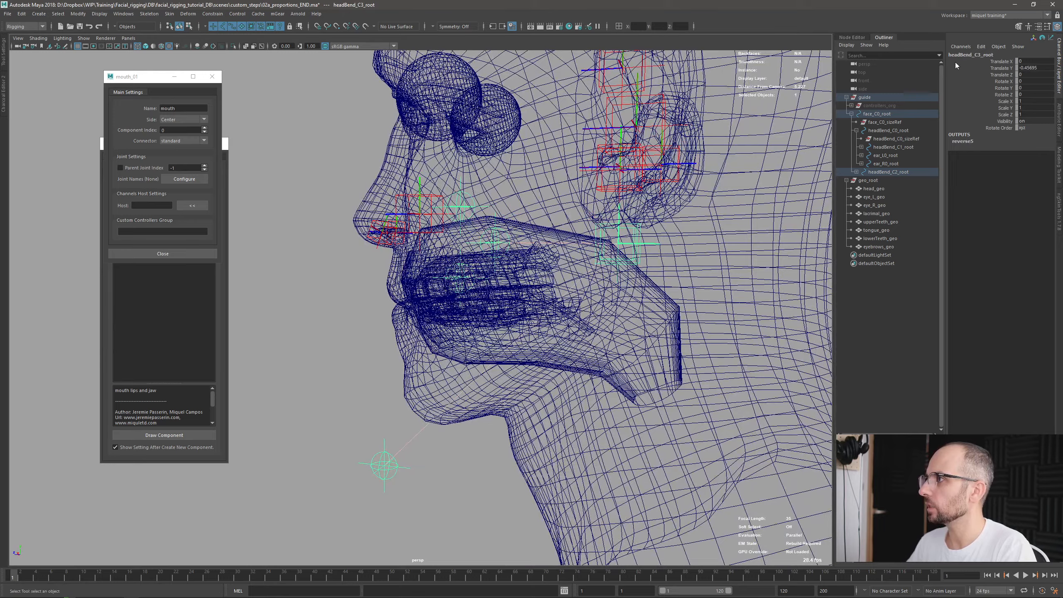
{"action": "mouse_move", "coordinate": [602, 276]}
{"action": "left_mouse_down", "text": "alt"}
{"action": "mouse_move", "coordinate": [582, 282]}
{"action": "mouse_move", "coordinate": [592, 274]}
{"action": "left_mouse_up", "text": "alt"}
{"action": "key", "text": "5"}
{"action": "key", "text": "alt+1"}
{"action": "key", "text": "alt+1"}
{"action": "key", "text": "4"}
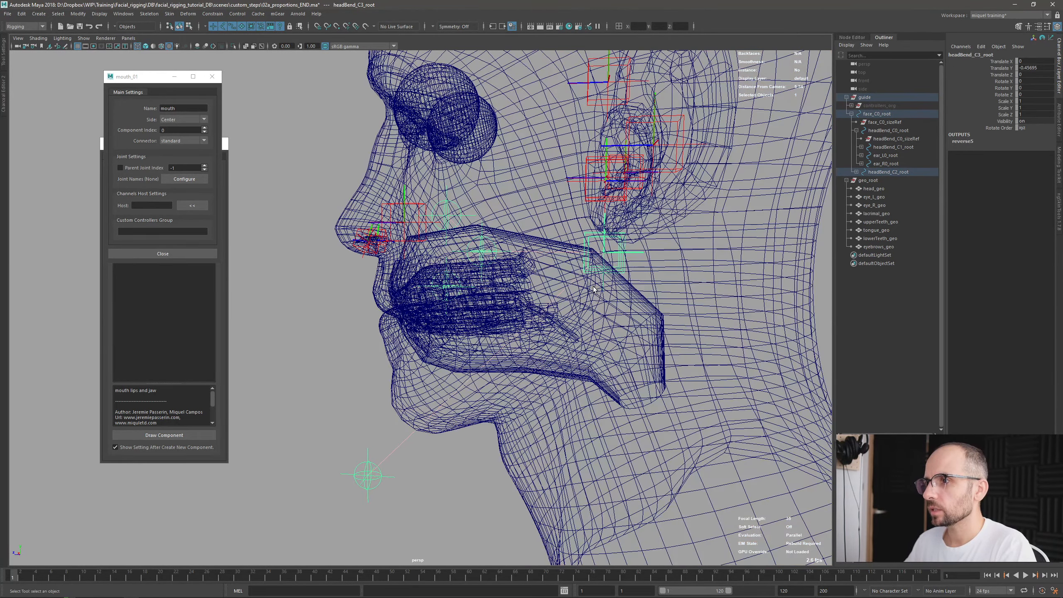
{"action": "left_click", "coordinate": [612, 245]}
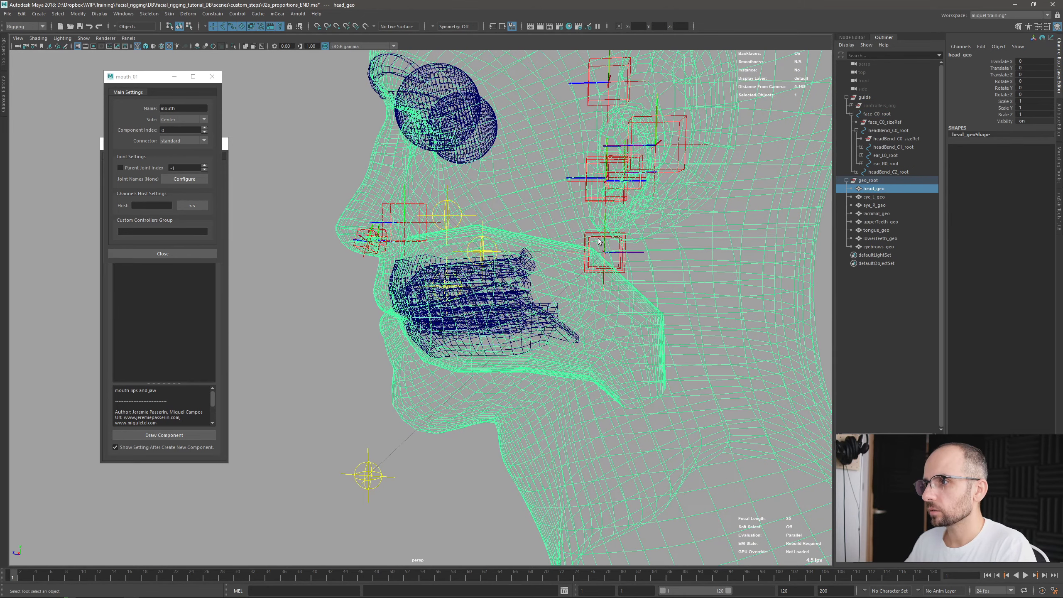
{"action": "left_click", "coordinate": [604, 243]}
{"action": "key", "text": "w"}
{"action": "left_click_drag", "start_coordinate": [605, 241], "coordinate": [605, 215]}
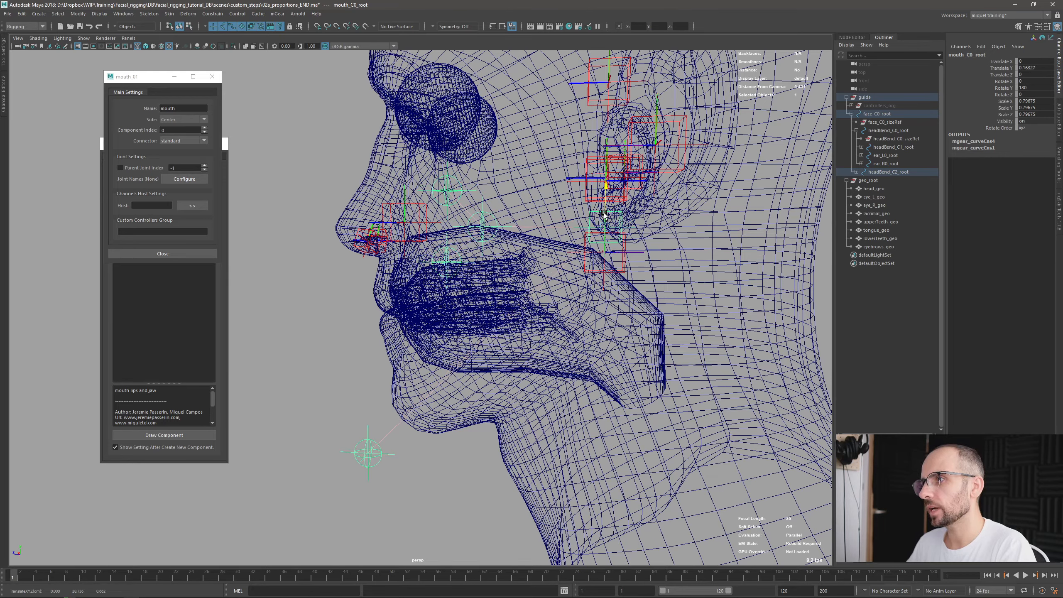
Lower the mouth_C0_root guide slightly toward headBend_C3_root below the ear.
{"action": "left_click", "coordinate": [595, 270]}
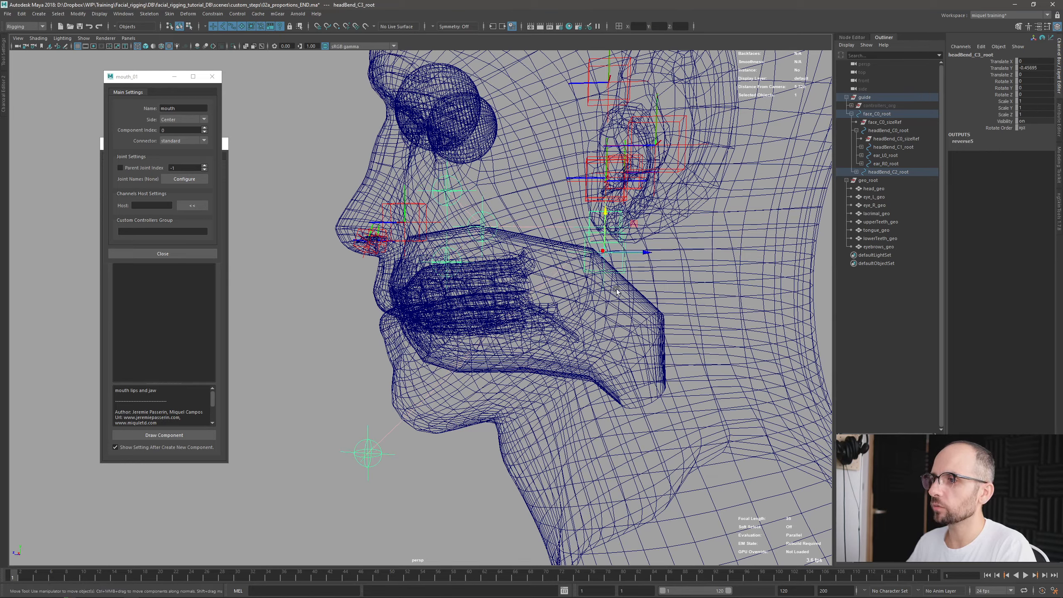
{"action": "left_click", "coordinate": [590, 233]}
{"action": "left_click_drag", "start_coordinate": [606, 201], "coordinate": [606, 210]}
{"action": "scroll", "coordinate": [593, 288], "scroll_direction": "down", "scroll_amount": 1}
{"action": "scroll", "coordinate": [565, 303], "scroll_direction": "up", "scroll_amount": 2}
Move the mouth_C0_rotcenter guide back beside the mouth root near the earlobe, at a Translate Z of about 0.09.
{"action": "left_click", "coordinate": [496, 239]}
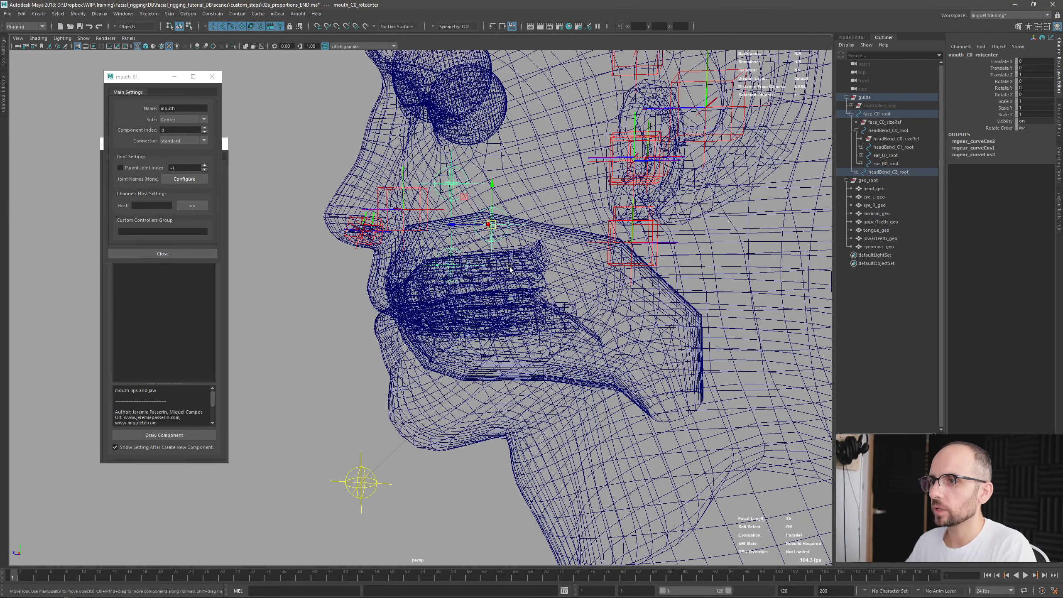
{"action": "scroll", "coordinate": [510, 269], "scroll_direction": "up", "scroll_amount": 1}
{"action": "left_click_drag", "start_coordinate": [510, 191], "coordinate": [595, 238]}
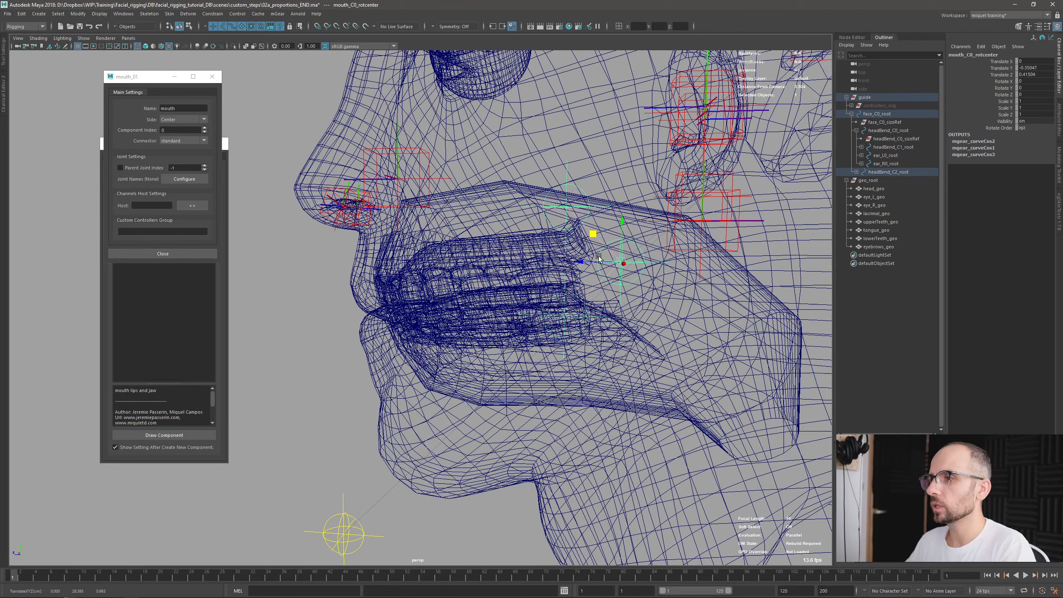
{"action": "left_click_drag", "start_coordinate": [592, 234], "coordinate": [659, 170]}
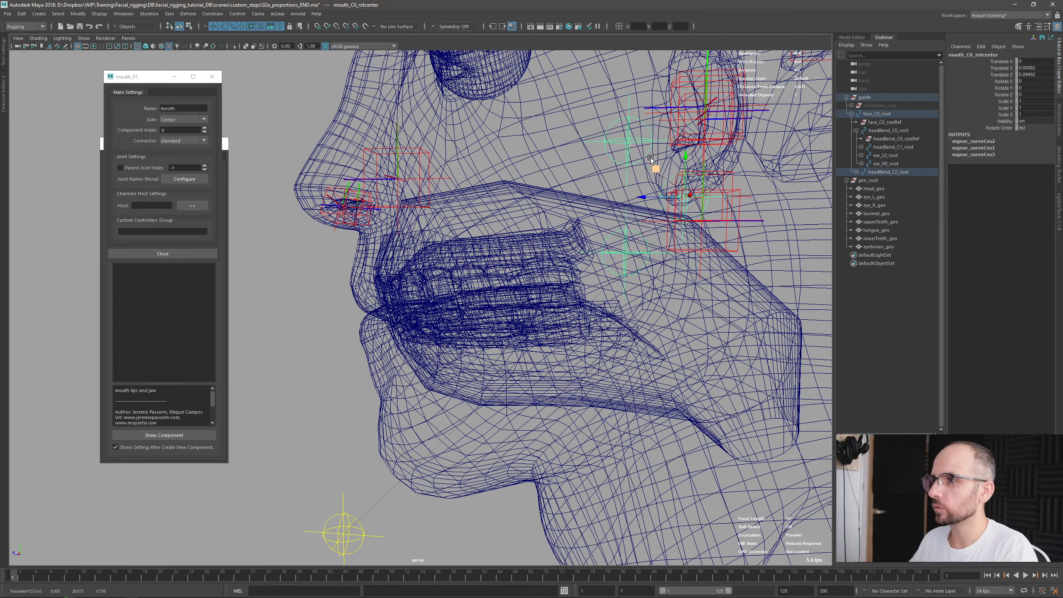
Place the mouth_C0_lipup guide on the upper lip at about -0.52 in Translate Y and 1.71 in Translate Z.
{"action": "key", "text": "q"}
{"action": "left_click", "coordinate": [621, 119]}
{"action": "key", "text": "w"}
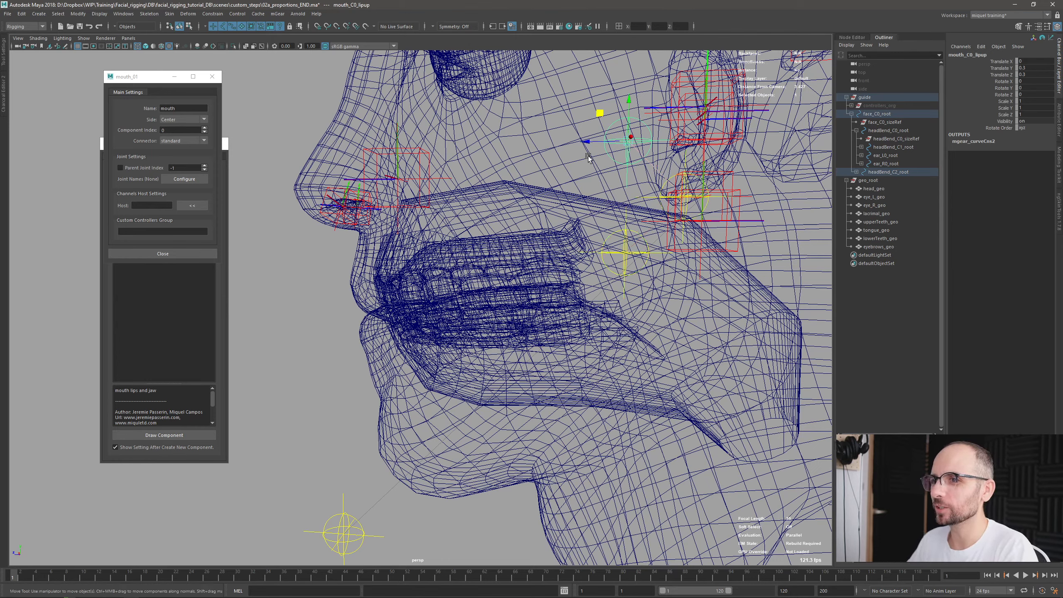
{"action": "left_click_drag", "start_coordinate": [598, 114], "coordinate": [342, 262]}
{"action": "scroll", "coordinate": [395, 280], "scroll_direction": "up", "scroll_amount": 5}
{"action": "middle_click_drag", "start_coordinate": [363, 295], "coordinate": [475, 275], "text": "alt"}
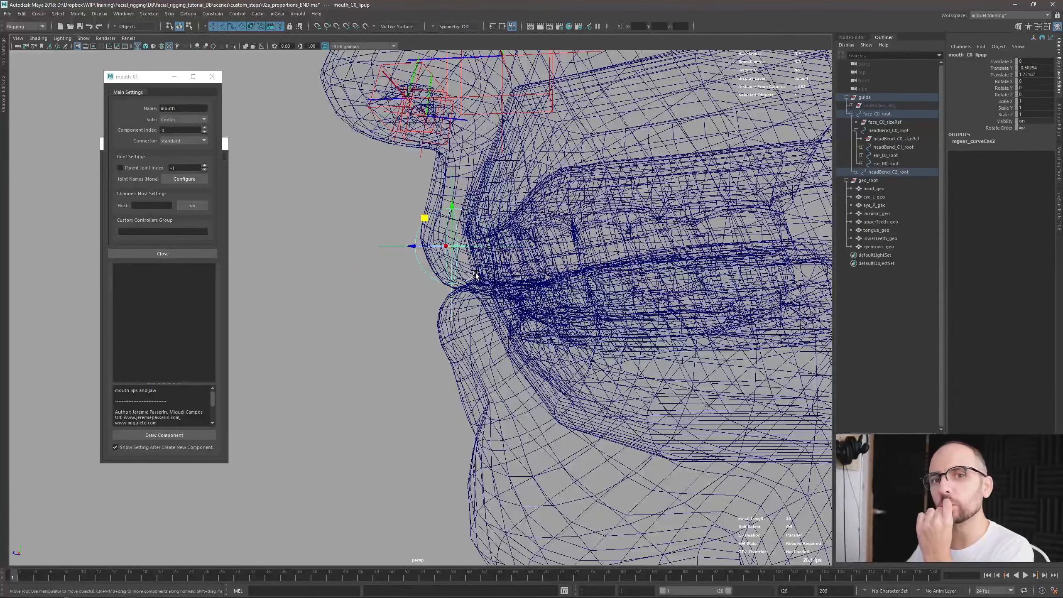
{"action": "left_click_drag", "start_coordinate": [539, 269], "coordinate": [522, 271], "text": "alt"}
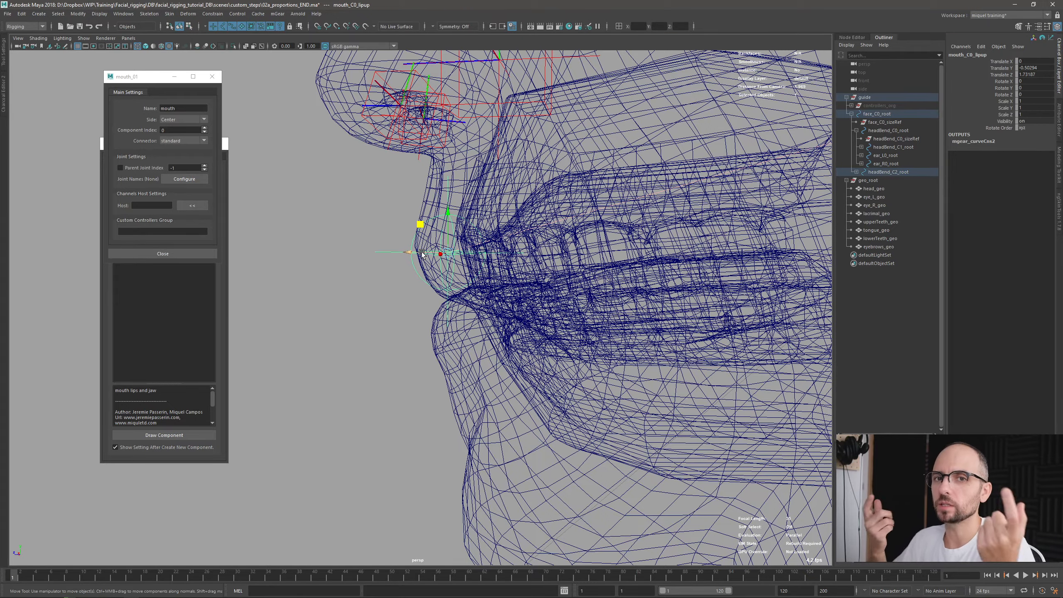
{"action": "left_click_drag", "start_coordinate": [420, 225], "coordinate": [426, 227]}
Isolate the head geometry with the upper-lip guide, inspect its placement in the lip, and restore the full view.
{"action": "left_click_drag", "start_coordinate": [436, 285], "coordinate": [487, 283], "text": "alt"}
{"action": "key", "text": "q"}
{"action": "left_click", "coordinate": [384, 198], "text": "shift"}
{"action": "key", "text": "ctrl+1"}
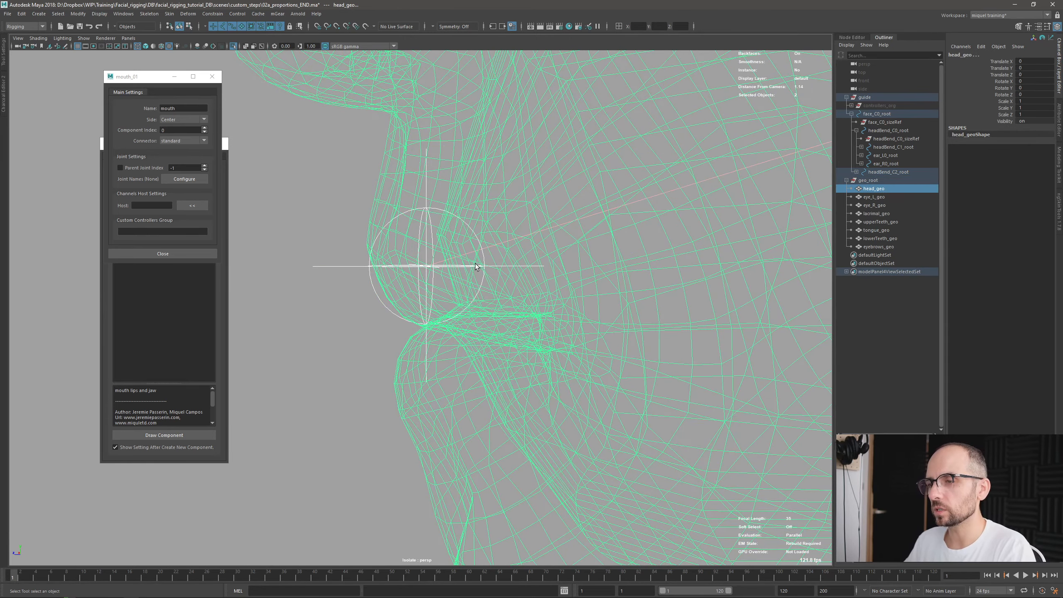
{"action": "mouse_move", "coordinate": [476, 266]}
{"action": "left_mouse_down", "text": "alt"}
{"action": "mouse_move", "coordinate": [468, 272]}
{"action": "mouse_move", "coordinate": [477, 268]}
{"action": "left_mouse_up", "text": "alt"}
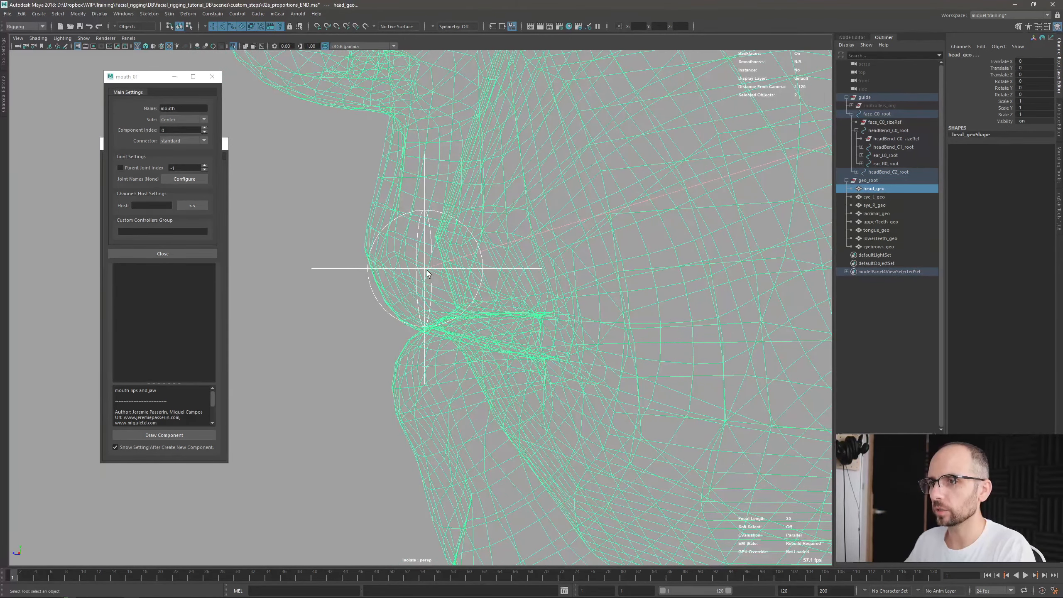
{"action": "left_click", "coordinate": [347, 269]}
{"action": "key", "text": "w"}
{"action": "left_click_drag", "start_coordinate": [401, 283], "coordinate": [428, 266], "text": "alt"}
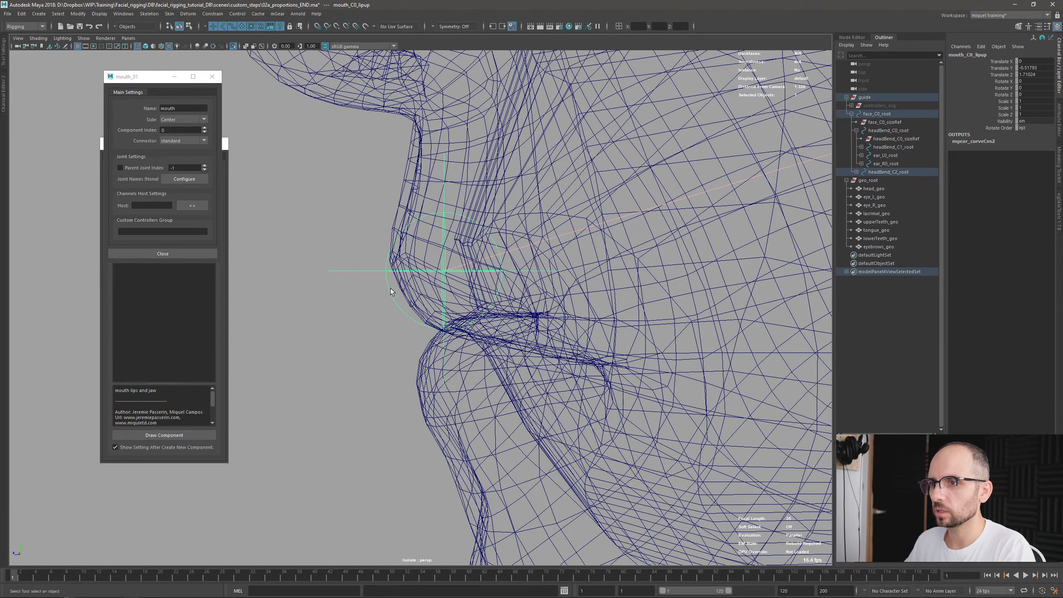
{"action": "key", "text": "ctrl+1"}
Raise the mouth component's jaw guide toward the underside of the chin.
{"action": "scroll", "coordinate": [421, 264], "scroll_direction": "down", "scroll_amount": 6}
{"action": "key", "text": "q"}
{"action": "left_click", "coordinate": [415, 432]}
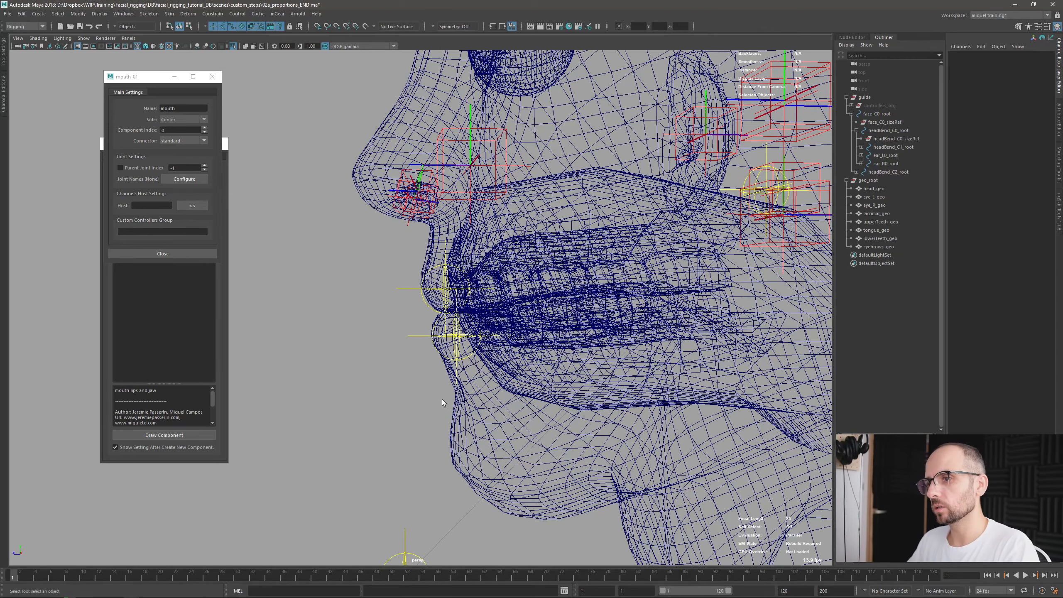
{"action": "scroll", "coordinate": [442, 400], "scroll_direction": "down", "scroll_amount": 4}
{"action": "left_click", "coordinate": [369, 461]}
{"action": "key", "text": "w"}
{"action": "mouse_move", "coordinate": [373, 435]}
{"action": "left_mouse_down"}
{"action": "mouse_move", "coordinate": [394, 417]}
{"action": "mouse_move", "coordinate": [373, 373]}
{"action": "mouse_move", "coordinate": [389, 501]}
{"action": "mouse_move", "coordinate": [374, 416]}
{"action": "left_mouse_up"}
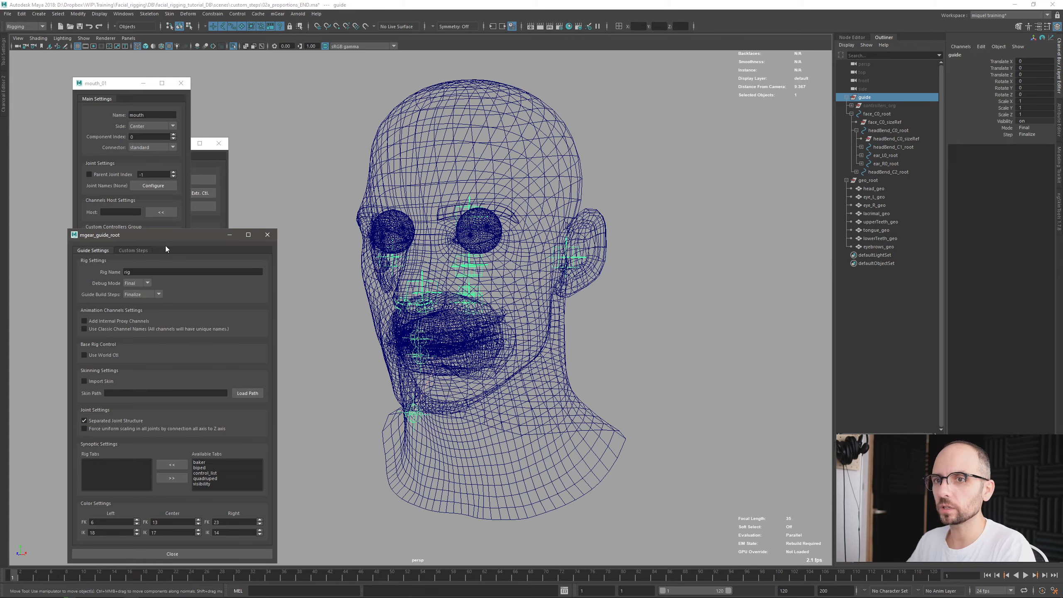
Disable Pre Custom Step and Post Custom Step in the guide root's settings, and save the scene.
{"action": "left_click", "coordinate": [157, 180]}
{"action": "left_click_drag", "start_coordinate": [260, 170], "coordinate": [243, 162]}
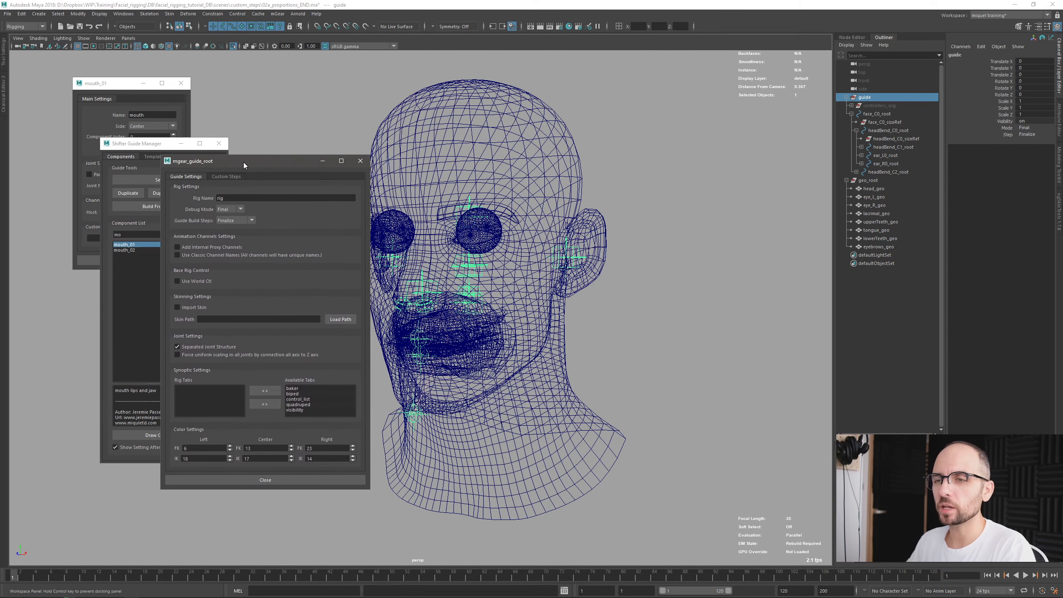
{"action": "left_click", "coordinate": [224, 177]}
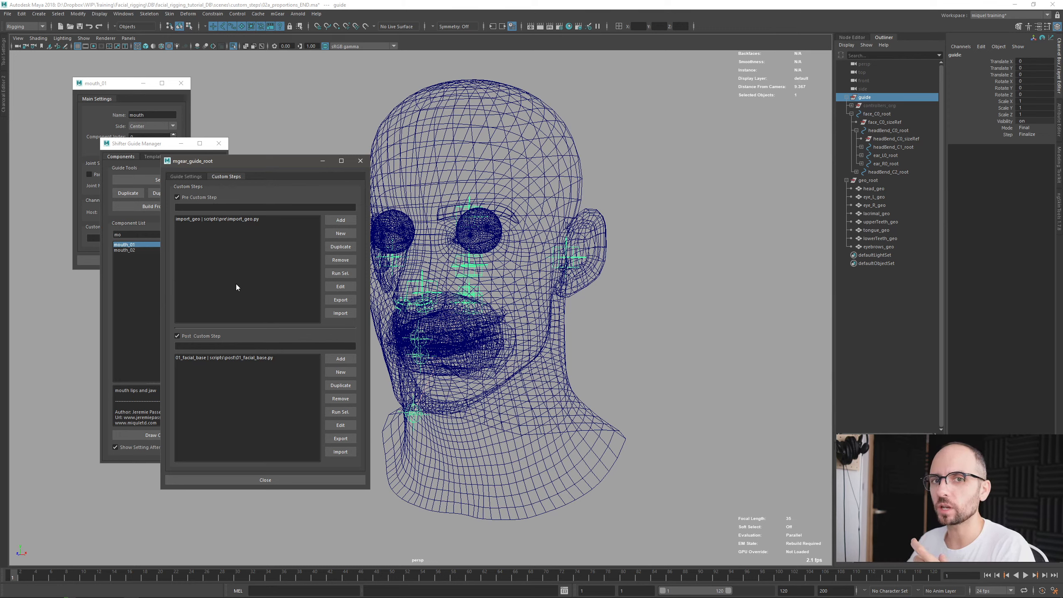
{"action": "left_click", "coordinate": [177, 197]}
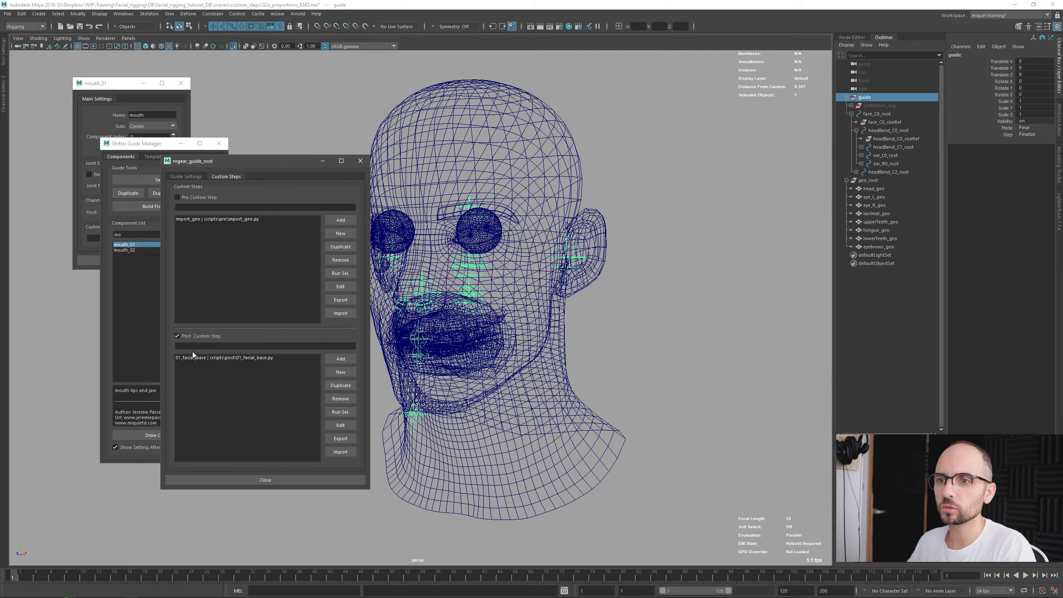
{"action": "left_click", "coordinate": [177, 336]}
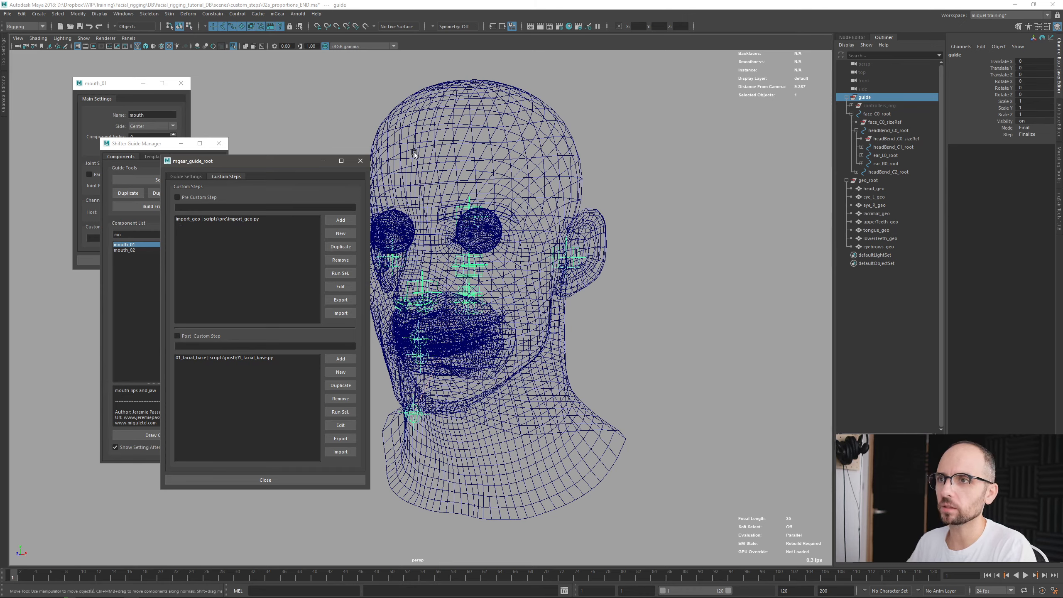
{"action": "left_click", "coordinate": [360, 161]}
{"action": "middle_click_drag", "start_coordinate": [646, 252], "coordinate": [631, 235], "text": "alt"}
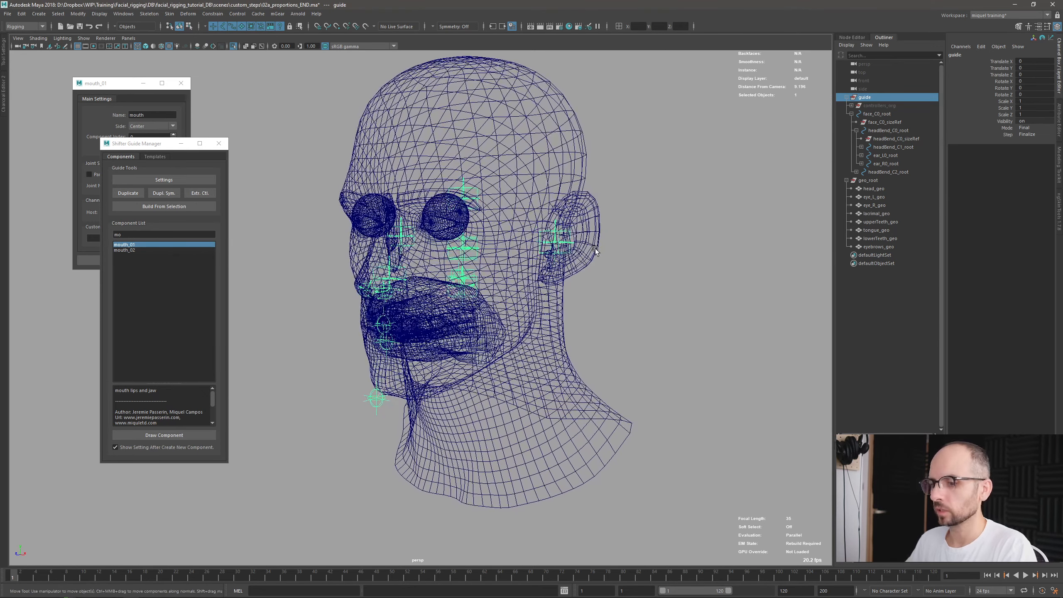
{"action": "key", "text": "ctrl+s"}
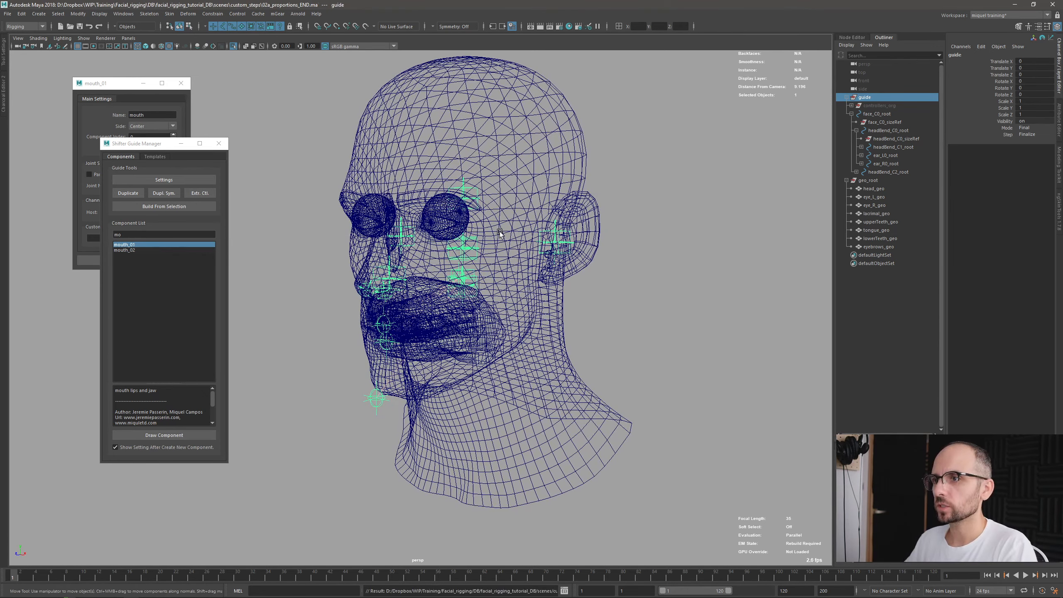
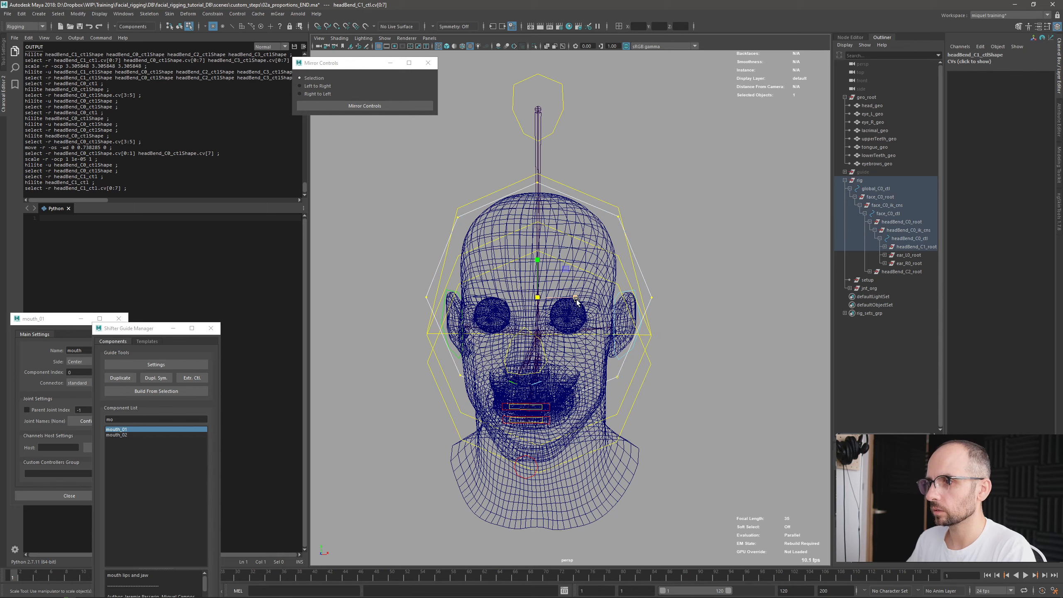
Narrow the headBend_C1_ctl curve to about 0.88 of its width and raise its upper side points slightly.
{"action": "left_click", "coordinate": [578, 302]}
{"action": "key", "text": "ctrl+z"}
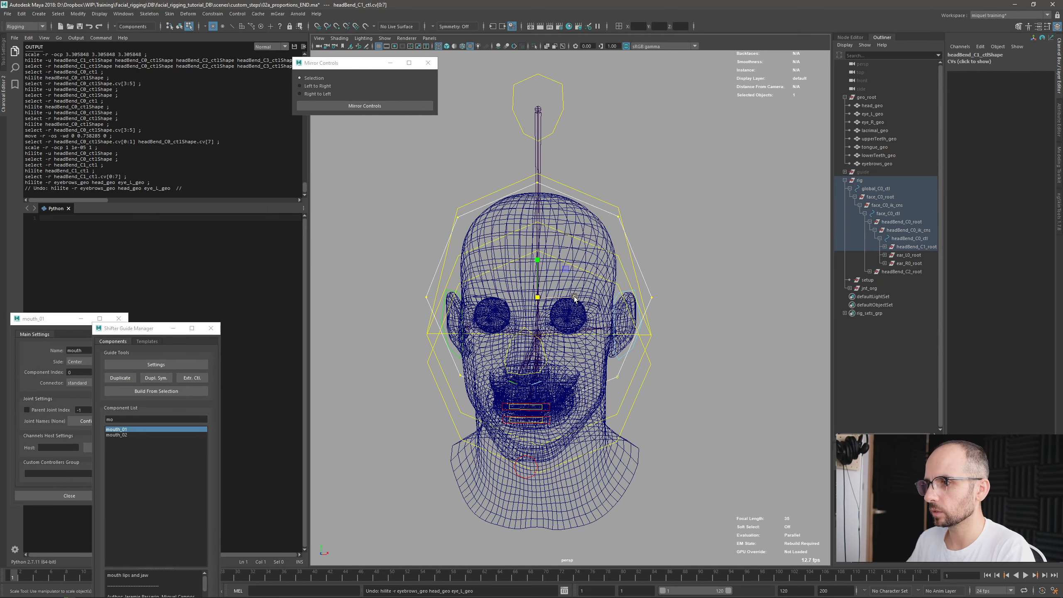
{"action": "left_click_drag", "start_coordinate": [577, 299], "coordinate": [571, 299]}
{"action": "key", "text": "w"}
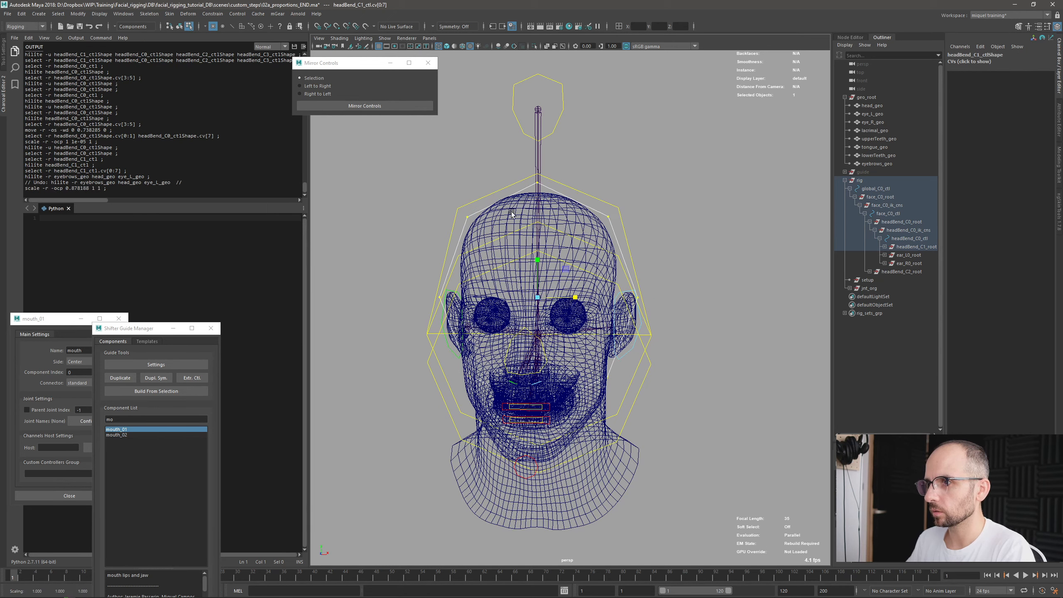
{"action": "left_click_drag", "start_coordinate": [461, 203], "coordinate": [620, 240]}
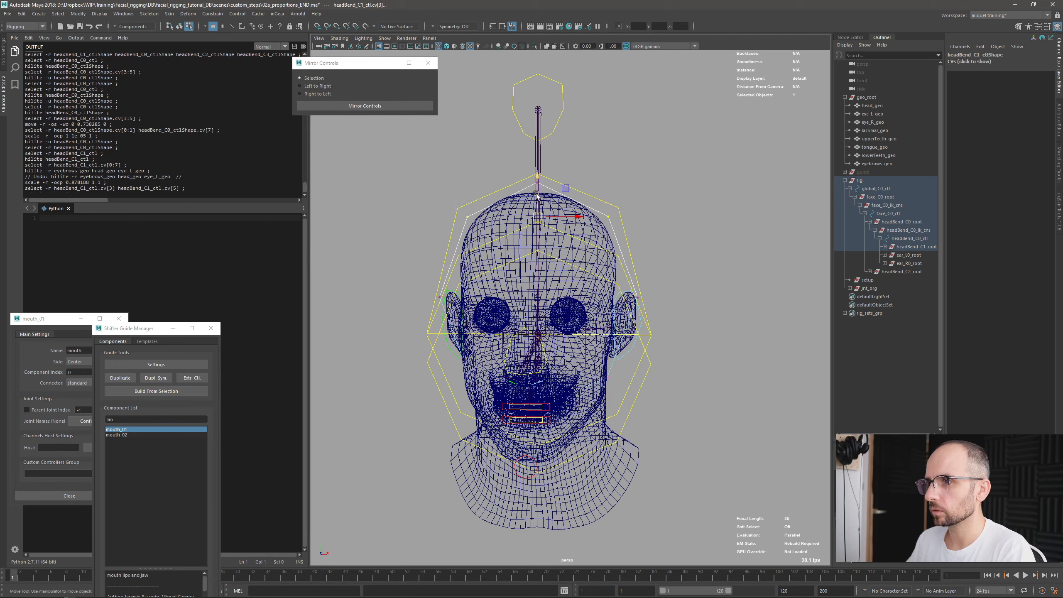
{"action": "left_click_drag", "start_coordinate": [537, 192], "coordinate": [537, 190]}
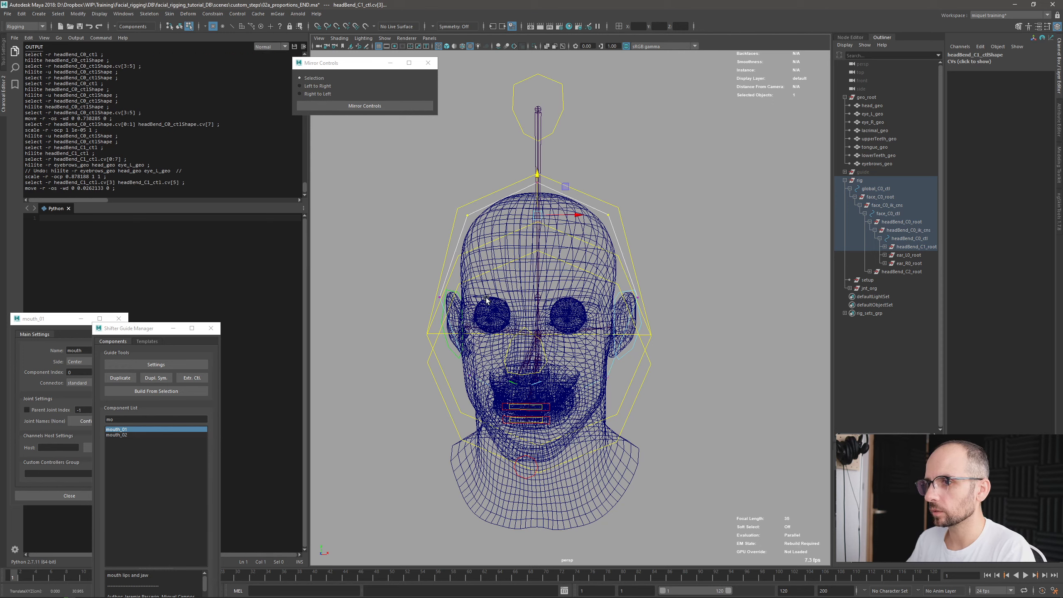
Adjust the height of headBend_C1_ctl's side points and flatten its lower points onto one horizontal line.
{"action": "left_click_drag", "start_coordinate": [434, 291], "coordinate": [639, 302]}
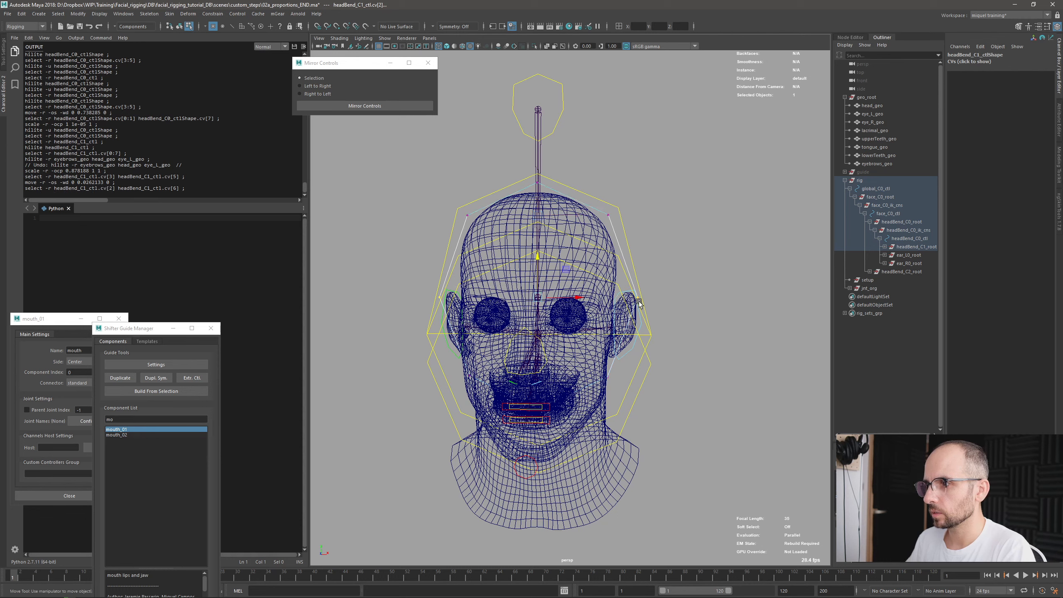
{"action": "mouse_move", "coordinate": [540, 279]}
{"action": "left_mouse_down"}
{"action": "mouse_move", "coordinate": [534, 299]}
{"action": "mouse_move", "coordinate": [538, 275]}
{"action": "left_mouse_up"}
{"action": "key", "text": "ctrl+z"}
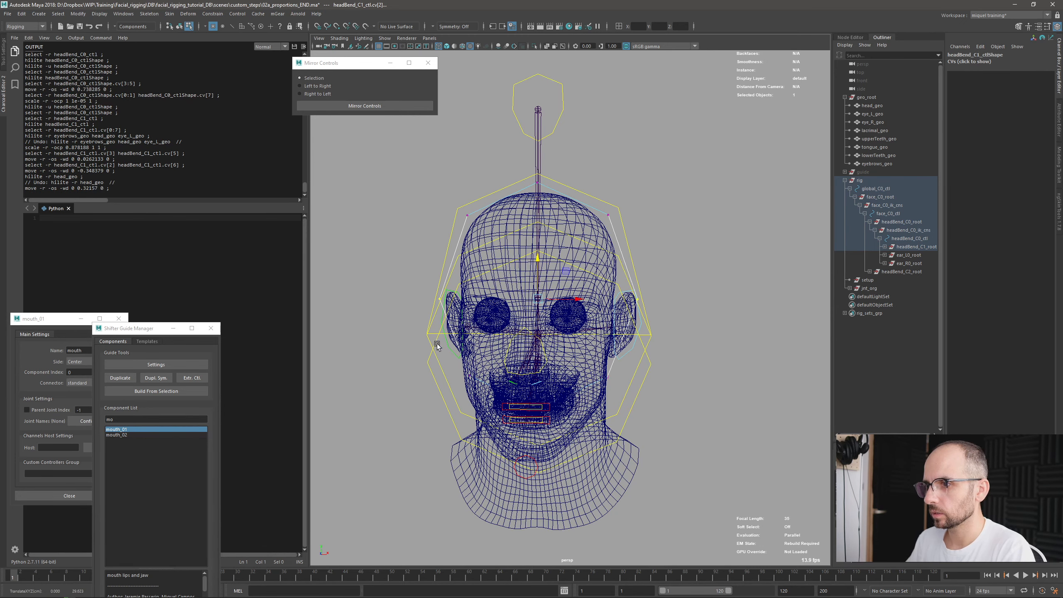
{"action": "left_click_drag", "start_coordinate": [436, 345], "coordinate": [656, 437]}
{"action": "key", "text": "r"}
{"action": "left_click_drag", "start_coordinate": [540, 270], "coordinate": [537, 309]}
{"action": "left_click_drag", "start_coordinate": [429, 297], "coordinate": [695, 303]}
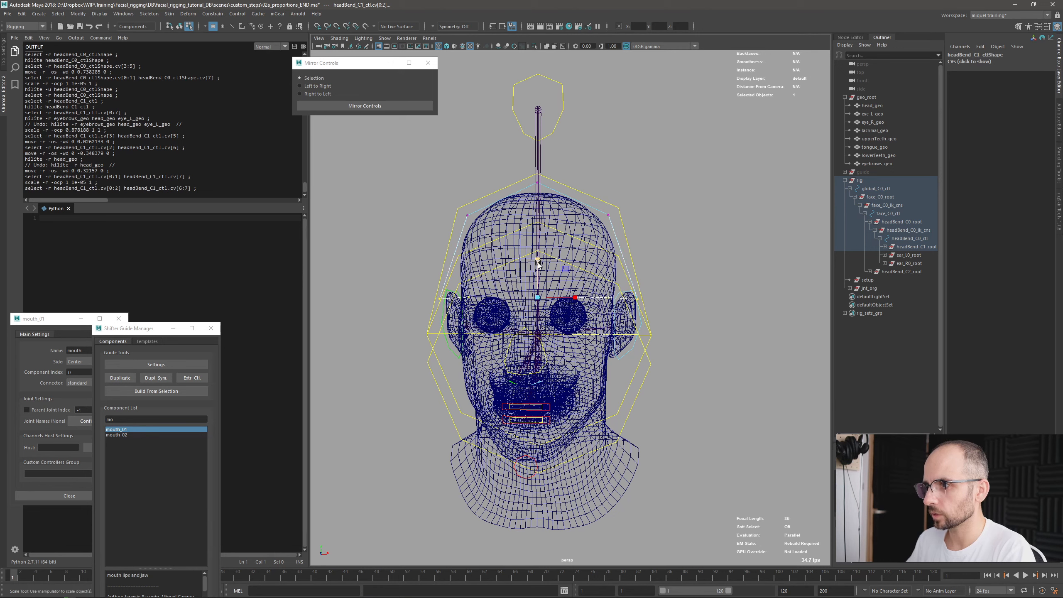
{"action": "middle_click_drag", "start_coordinate": [525, 340], "coordinate": [657, 339]}
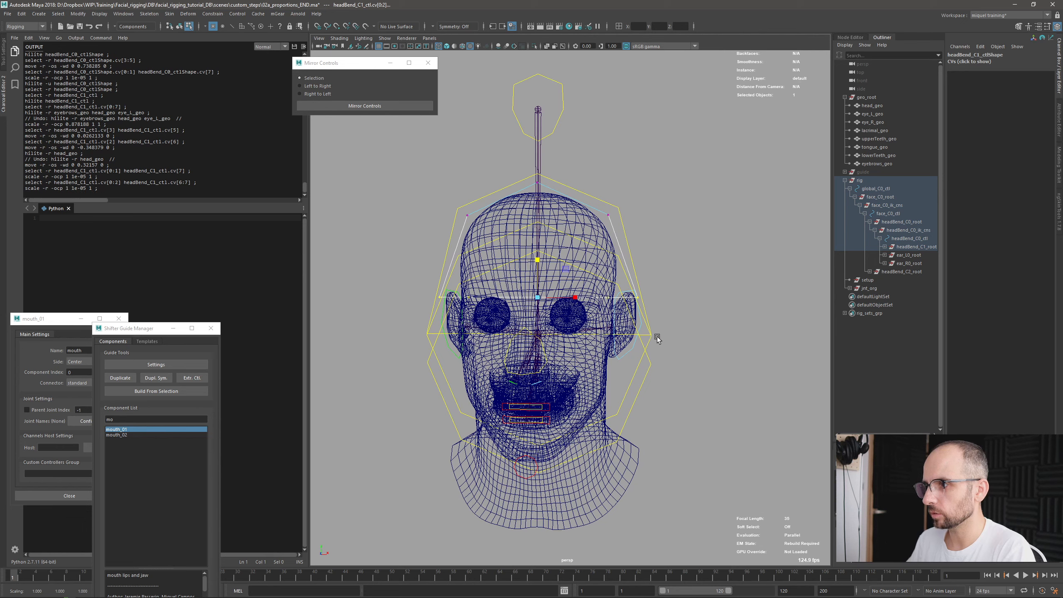
{"action": "left_click", "coordinate": [601, 337]}
{"action": "key", "text": "F8"}
Flatten the bottom side and center points of the headBend_C0_ctl curve onto one horizontal line.
{"action": "left_click", "coordinate": [628, 250]}
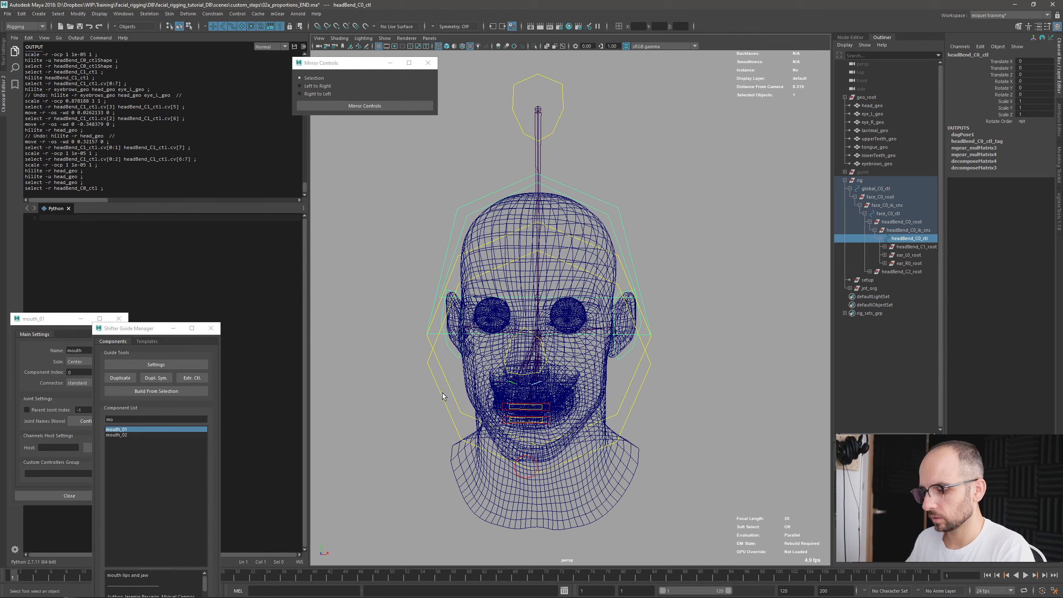
{"action": "key", "text": "F8"}
{"action": "left_click_drag", "start_coordinate": [428, 330], "coordinate": [437, 352]}
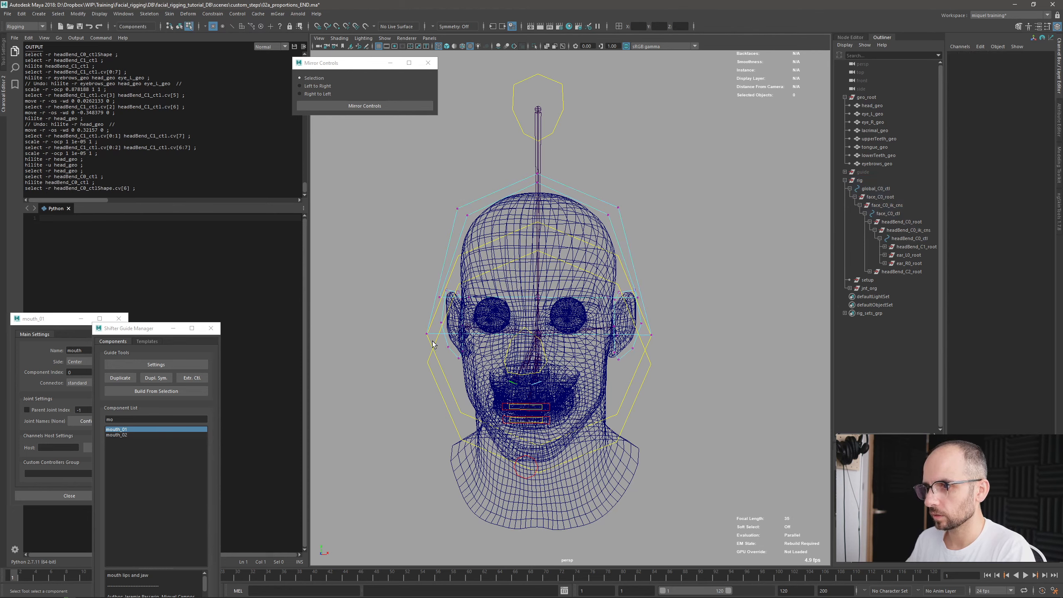
{"action": "left_click", "coordinate": [650, 334], "text": "shift"}
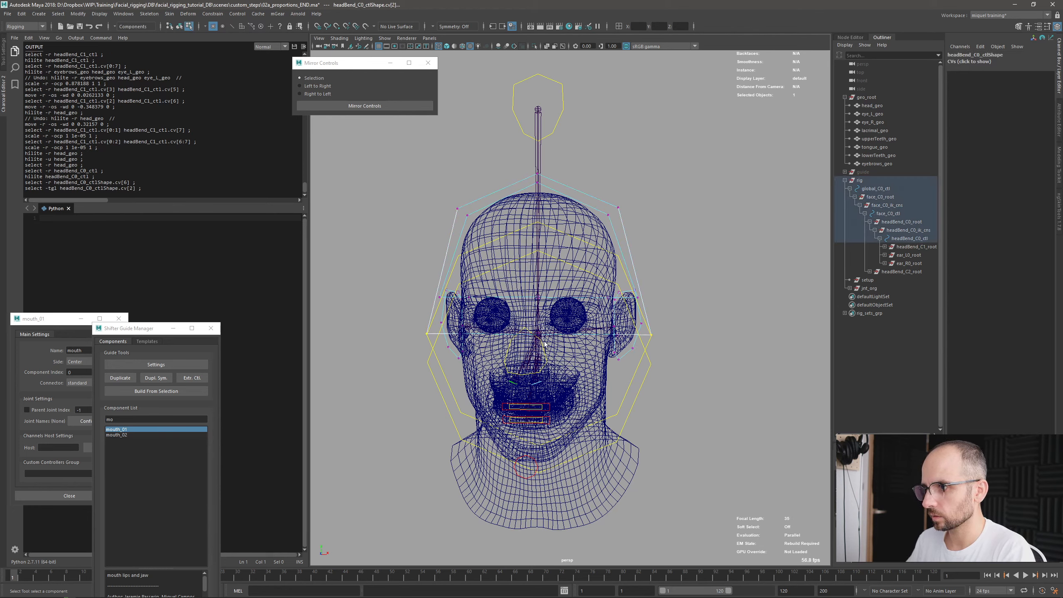
{"action": "left_click", "coordinate": [539, 335], "text": "shift"}
{"action": "key", "text": "r"}
{"action": "left_click_drag", "start_coordinate": [537, 296], "coordinate": [534, 344]}
{"action": "key", "text": "q"}
{"action": "key", "text": "F8"}
Flatten the upper three points of the headBend_C2_ctl curve onto one horizontal line, and select headBend_C3_ctl.
{"action": "left_click", "coordinate": [636, 375]}
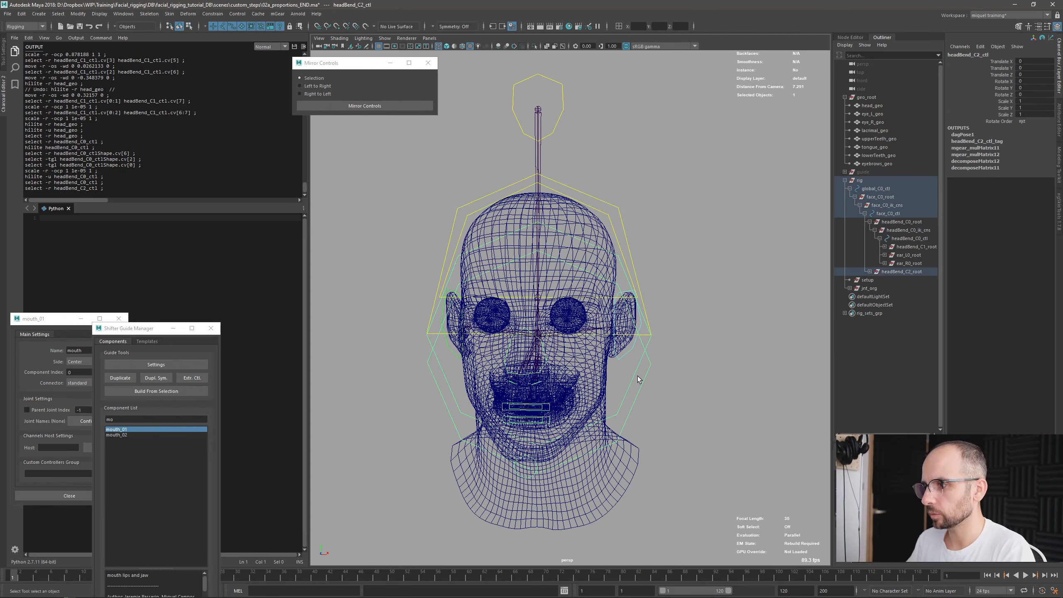
{"action": "key", "text": "F8"}
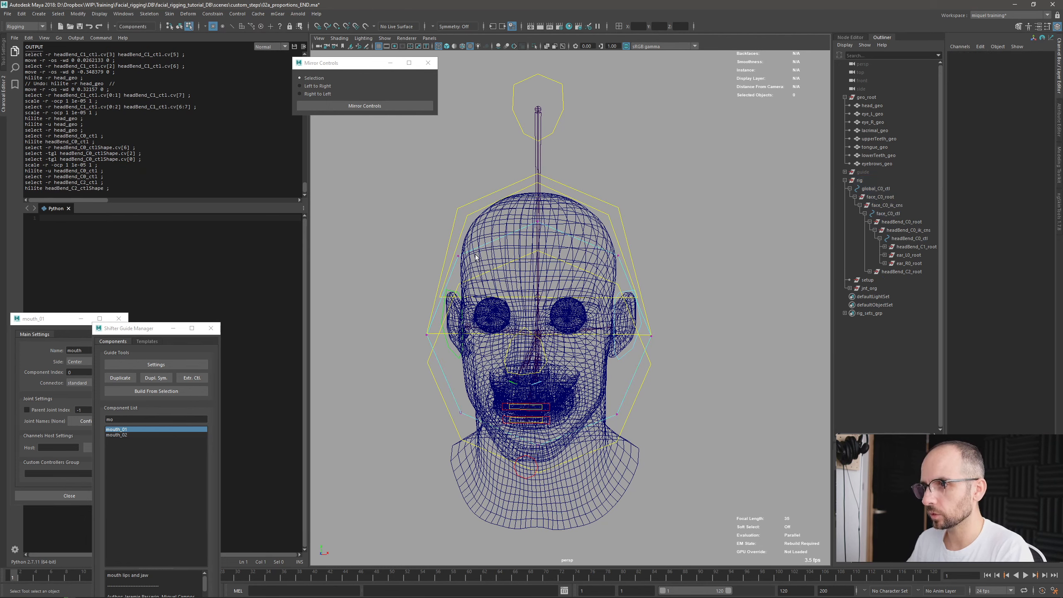
{"action": "left_click_drag", "start_coordinate": [417, 212], "coordinate": [661, 314]}
{"action": "key", "text": "r"}
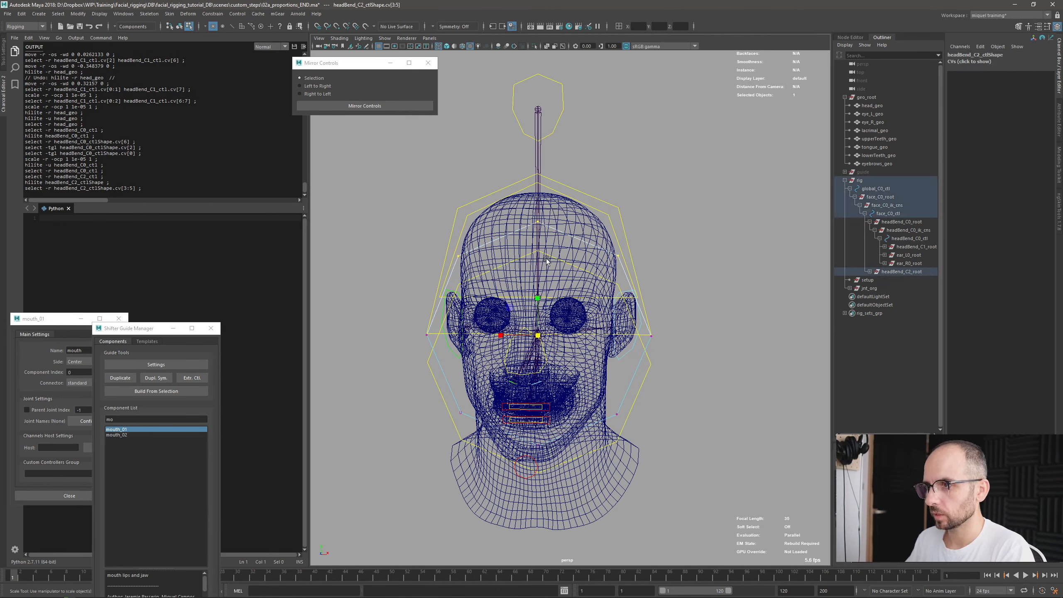
{"action": "left_click_drag", "start_coordinate": [538, 298], "coordinate": [537, 335]}
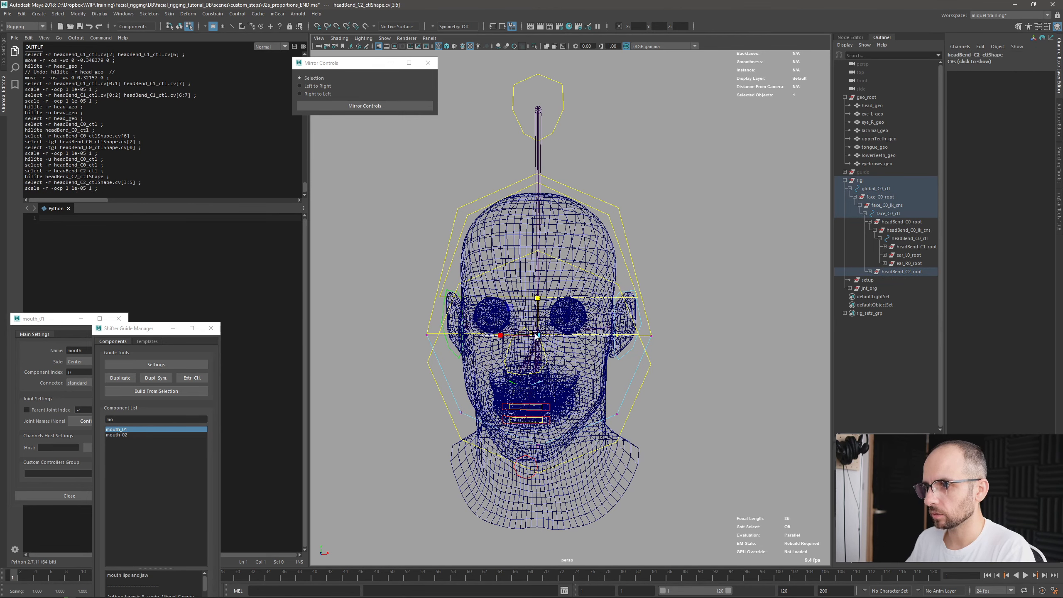
{"action": "key", "text": "F8"}
{"action": "key", "text": "q"}
{"action": "left_click", "coordinate": [631, 428]}
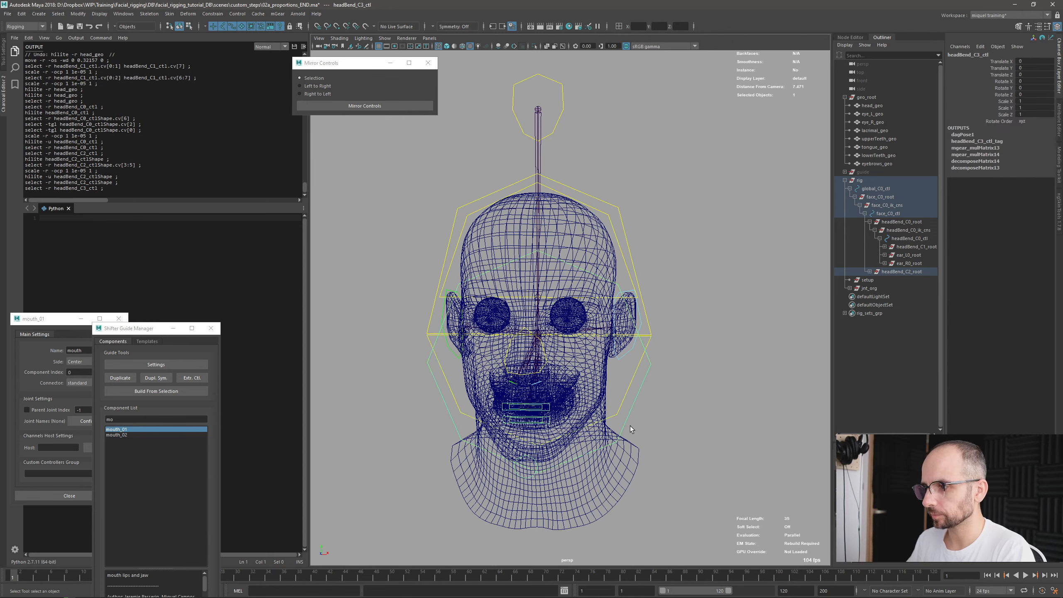
Flatten the upper three points of headBend_C3_ctl horizontally, and scale the whole curve to about 0.85 of its width and 0.66 of its height.
{"action": "key", "text": "F8"}
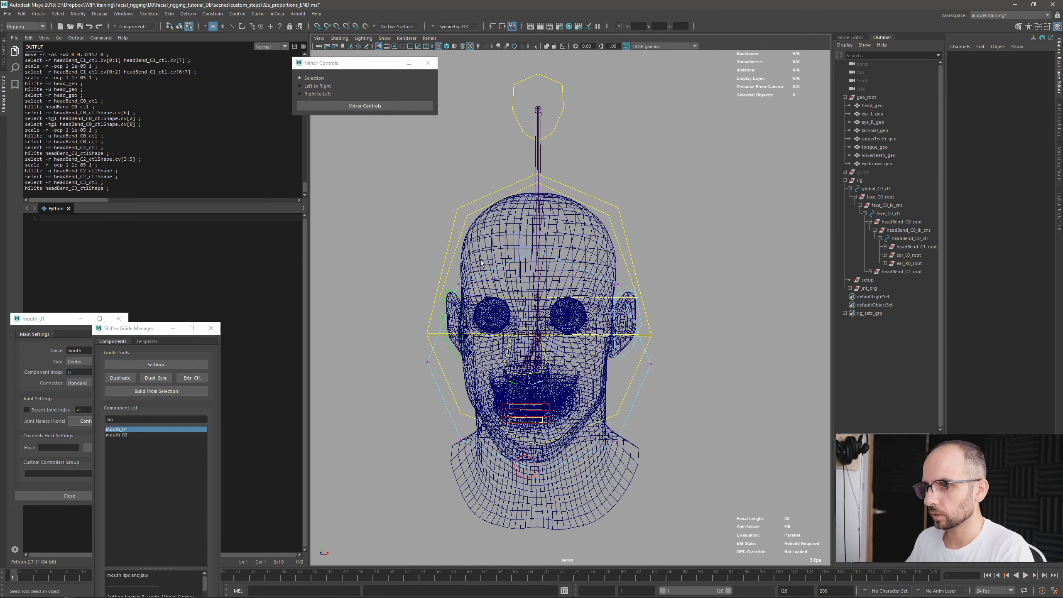
{"action": "left_click_drag", "start_coordinate": [435, 240], "coordinate": [679, 315]}
{"action": "key", "text": "r"}
{"action": "left_click_drag", "start_coordinate": [538, 327], "coordinate": [523, 372]}
{"action": "left_click_drag", "start_coordinate": [408, 360], "coordinate": [676, 494]}
{"action": "mouse_move", "coordinate": [503, 366]}
{"action": "left_mouse_down"}
{"action": "mouse_move", "coordinate": [539, 343]}
{"action": "mouse_move", "coordinate": [538, 376]}
{"action": "mouse_move", "coordinate": [502, 365]}
{"action": "mouse_move", "coordinate": [539, 353]}
{"action": "left_mouse_up"}
Raise headBend_C3_ctl's two lower side points by about 0.03 and spread them apart by a factor of about 1.08.
{"action": "left_click", "coordinate": [472, 413]}
{"action": "key", "text": "w"}
{"action": "left_click", "coordinate": [603, 415], "text": "shift"}
{"action": "key", "text": "r"}
{"action": "key", "text": "6"}
{"action": "mouse_move", "coordinate": [651, 421]}
{"action": "left_mouse_down", "text": "alt"}
{"action": "mouse_move", "coordinate": [638, 413]}
{"action": "mouse_move", "coordinate": [661, 414]}
{"action": "left_mouse_up", "text": "alt"}
{"action": "key", "text": "F8"}
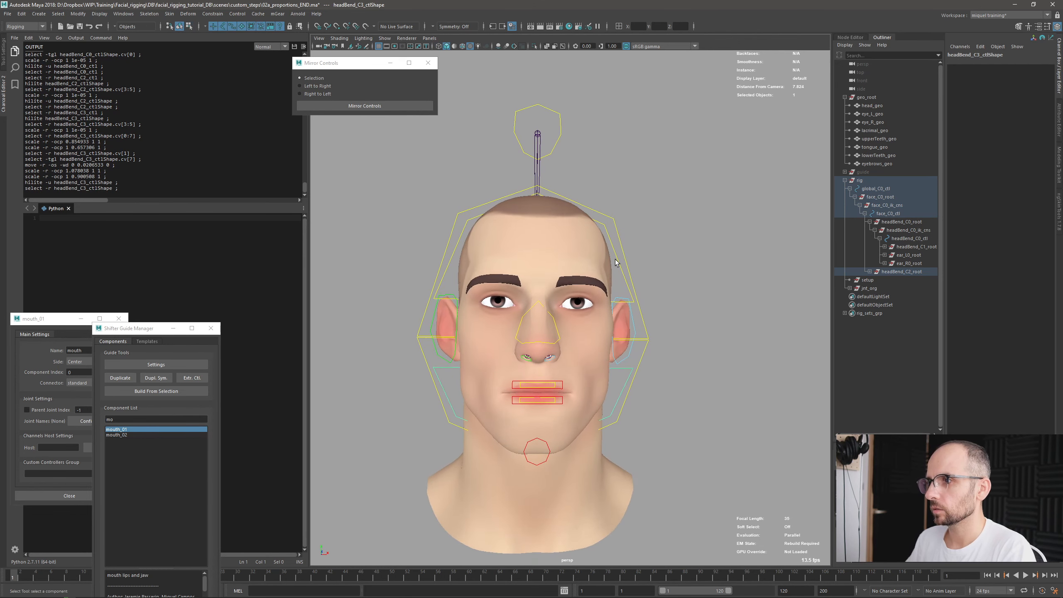
Raise the upper three points of the headBend_C0_ctl and headBend_C1_ctl curves by about 0.23.
{"action": "left_click_drag", "start_coordinate": [600, 198], "coordinate": [617, 228]}
{"action": "key", "text": "F8"}
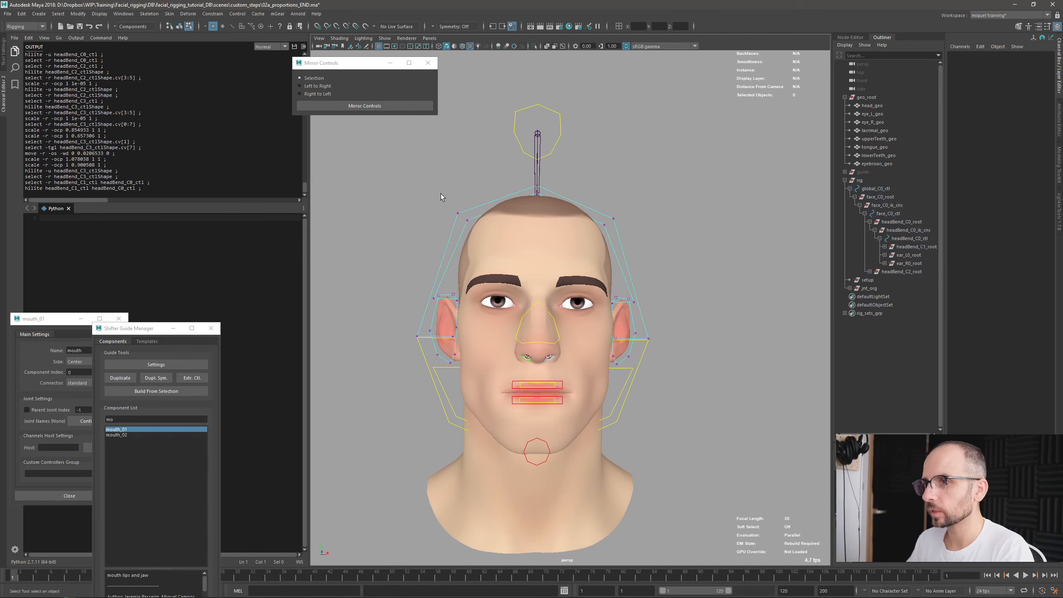
{"action": "left_click_drag", "start_coordinate": [398, 160], "coordinate": [668, 237]}
{"action": "key", "text": "w"}
{"action": "left_click_drag", "start_coordinate": [539, 180], "coordinate": [539, 162]}
{"action": "key", "text": "F8"}
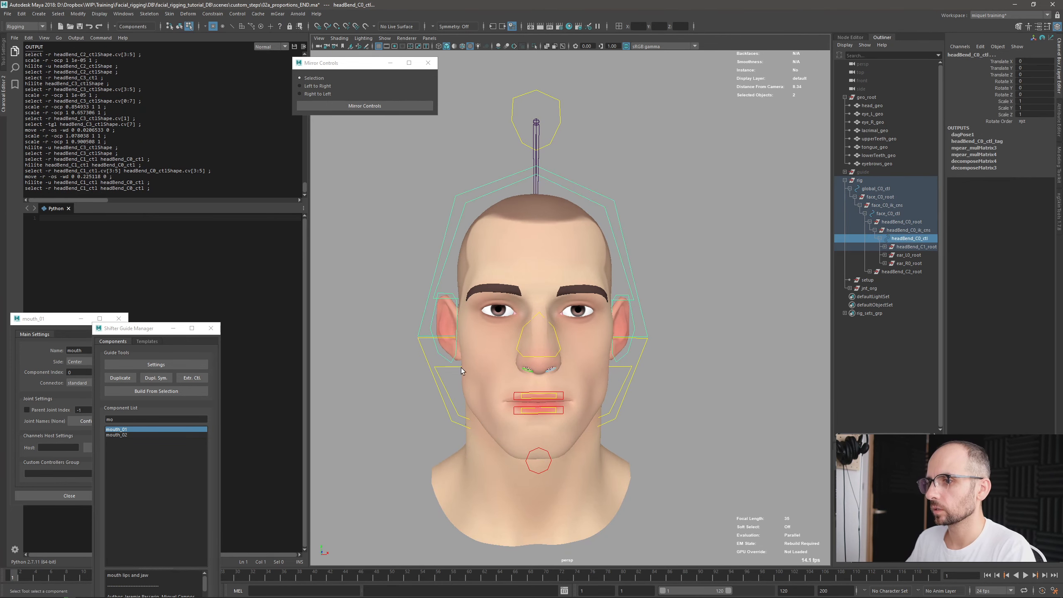
Try to move all points of the headBend_C2_ctl and headBend_C3_ctl curves backward by about 0.39 in Z.
{"action": "left_click", "coordinate": [456, 423]}
{"action": "left_click", "coordinate": [455, 423], "text": "shift"}
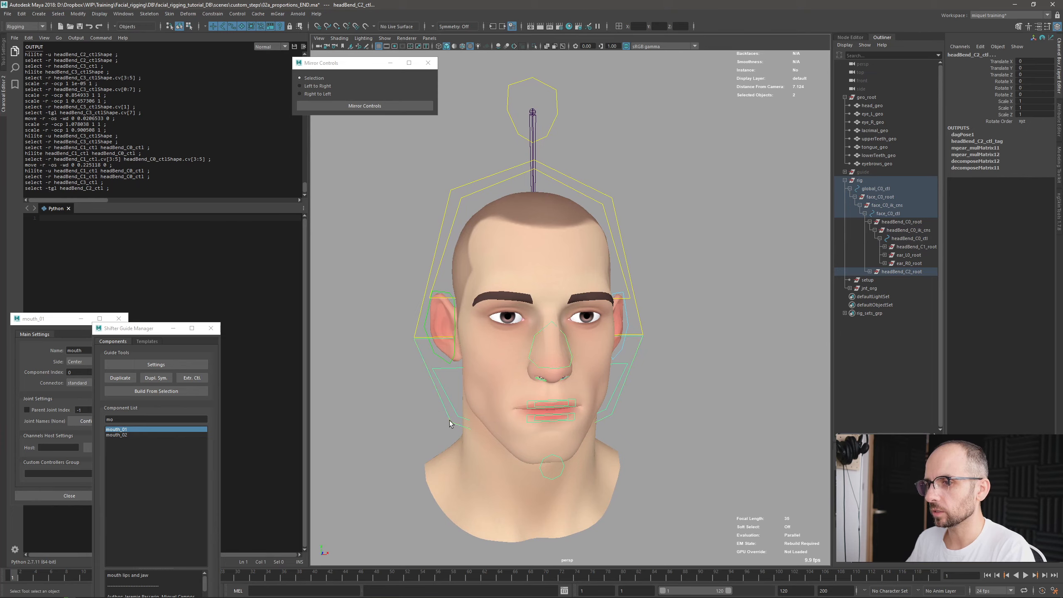
{"action": "left_click_drag", "start_coordinate": [417, 427], "coordinate": [590, 414], "text": "alt"}
{"action": "key", "text": "F8"}
{"action": "key", "text": "4"}
{"action": "scroll", "coordinate": [604, 416], "scroll_direction": "down", "scroll_amount": 3}
{"action": "key", "text": "F8"}
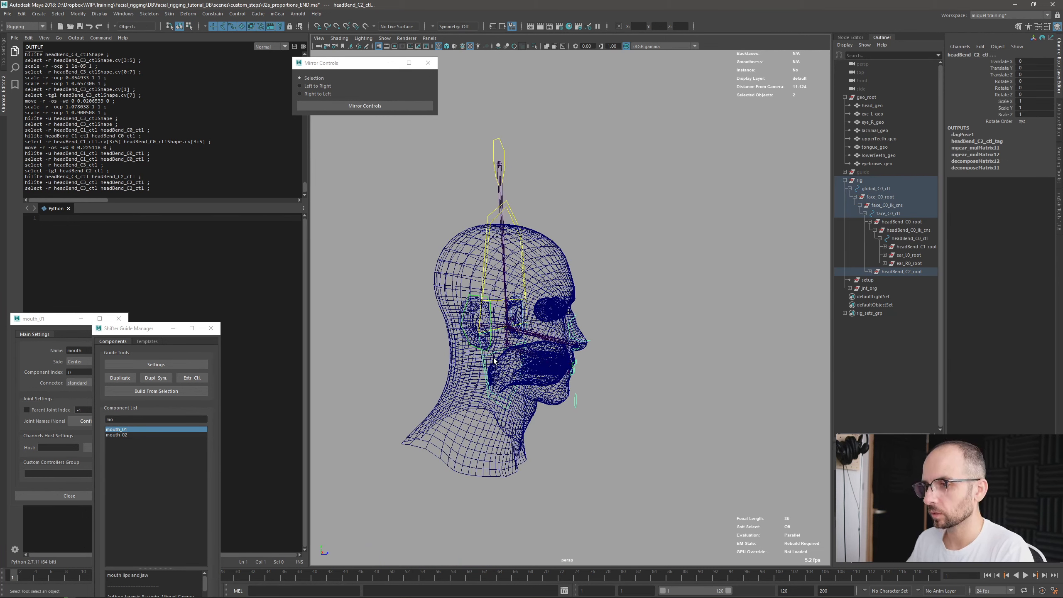
{"action": "key", "text": "F8"}
{"action": "key", "text": "F8"}
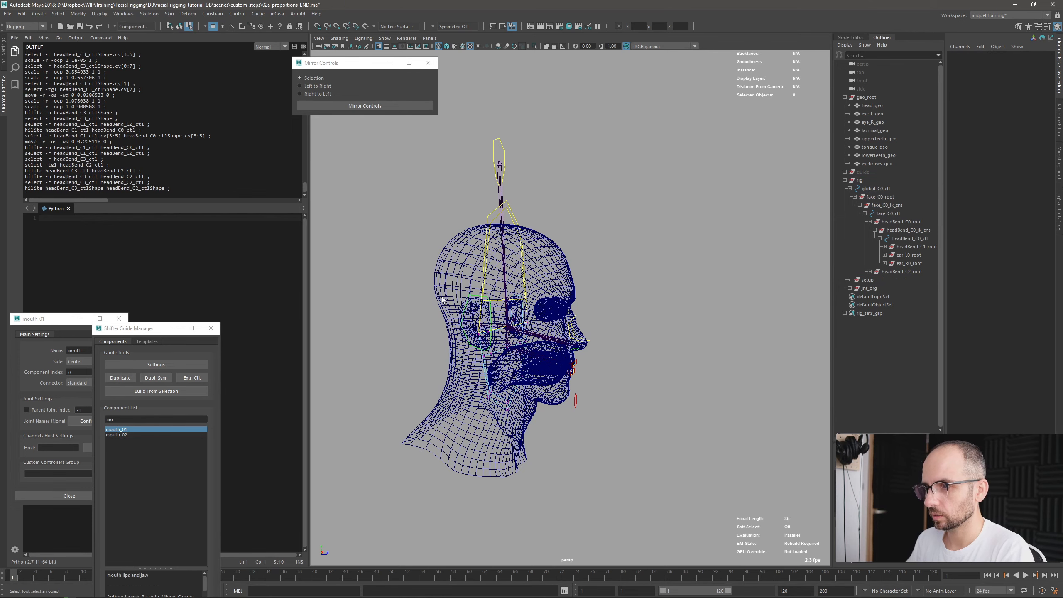
{"action": "left_click_drag", "start_coordinate": [438, 295], "coordinate": [546, 435]}
{"action": "key", "text": "w"}
{"action": "mouse_move", "coordinate": [494, 379]}
{"action": "left_mouse_down", "text": "alt"}
{"action": "mouse_move", "coordinate": [524, 371]}
{"action": "mouse_move", "coordinate": [516, 372]}
{"action": "mouse_move", "coordinate": [564, 426]}
{"action": "mouse_move", "coordinate": [589, 410]}
{"action": "left_mouse_up", "text": "alt"}
{"action": "key", "text": "6"}
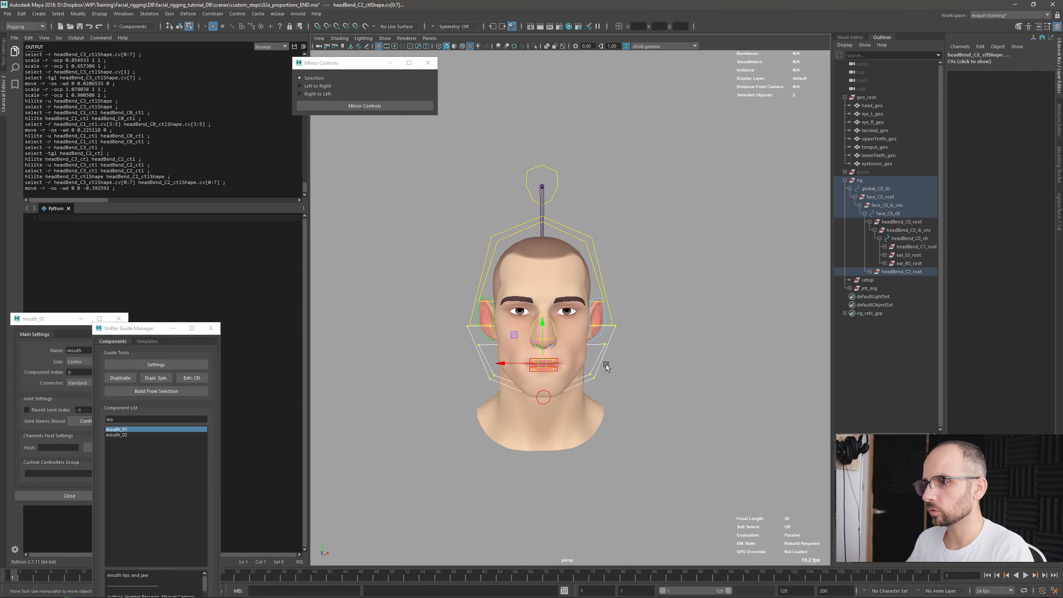
{"action": "key", "text": "ctrl+z"}
{"action": "mouse_move", "coordinate": [521, 375]}
{"action": "left_mouse_down", "text": "alt"}
{"action": "mouse_move", "coordinate": [607, 377]}
{"action": "mouse_move", "coordinate": [533, 378]}
{"action": "left_mouse_up", "text": "alt"}
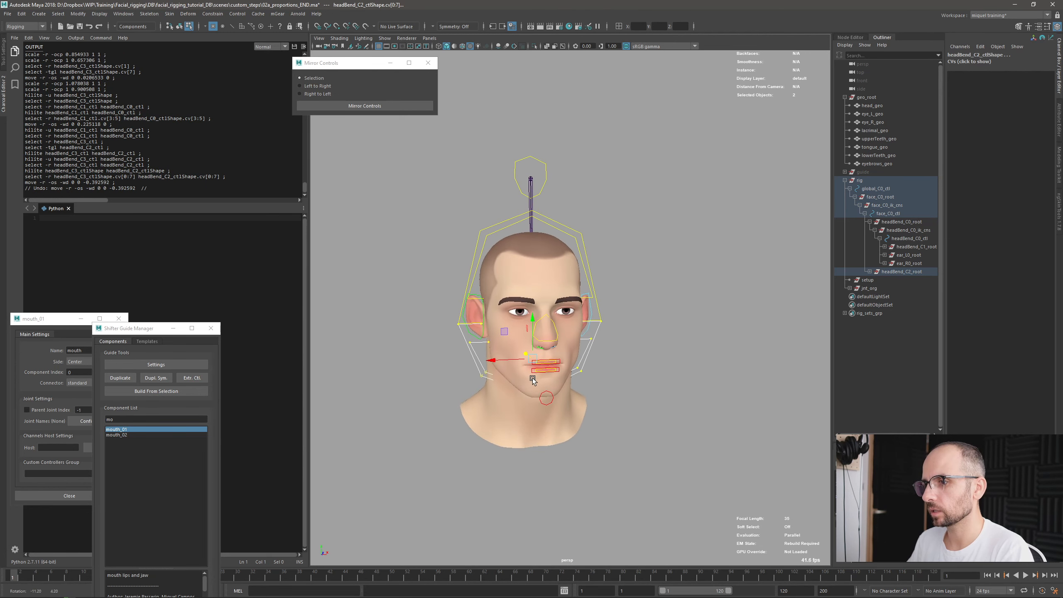
{"action": "key", "text": "F8"}
{"action": "left_click", "coordinate": [624, 370]}
Examine the control curves around the head from the side, with the head geometry shown and hidden.
{"action": "left_click_drag", "start_coordinate": [664, 398], "coordinate": [641, 383], "text": "alt"}
{"action": "right_click_drag", "start_coordinate": [603, 360], "coordinate": [633, 333], "text": "alt"}
{"action": "middle_click_drag", "start_coordinate": [632, 333], "coordinate": [628, 314], "text": "alt"}
{"action": "left_click_drag", "start_coordinate": [666, 373], "coordinate": [634, 375], "text": "alt"}
{"action": "key", "text": "alt+1"}
{"action": "key", "text": "alt+1"}
{"action": "scroll", "coordinate": [586, 391], "scroll_direction": "down", "scroll_amount": 4}
{"action": "mouse_move", "coordinate": [585, 406]}
{"action": "left_mouse_down", "text": "alt"}
{"action": "mouse_move", "coordinate": [580, 425]}
{"action": "mouse_move", "coordinate": [585, 394]}
{"action": "left_mouse_up", "text": "alt"}
{"action": "key", "text": "alt+1"}
{"action": "middle_click_drag", "start_coordinate": [623, 356], "coordinate": [586, 388], "text": "alt"}
{"action": "key", "text": "alt+1"}
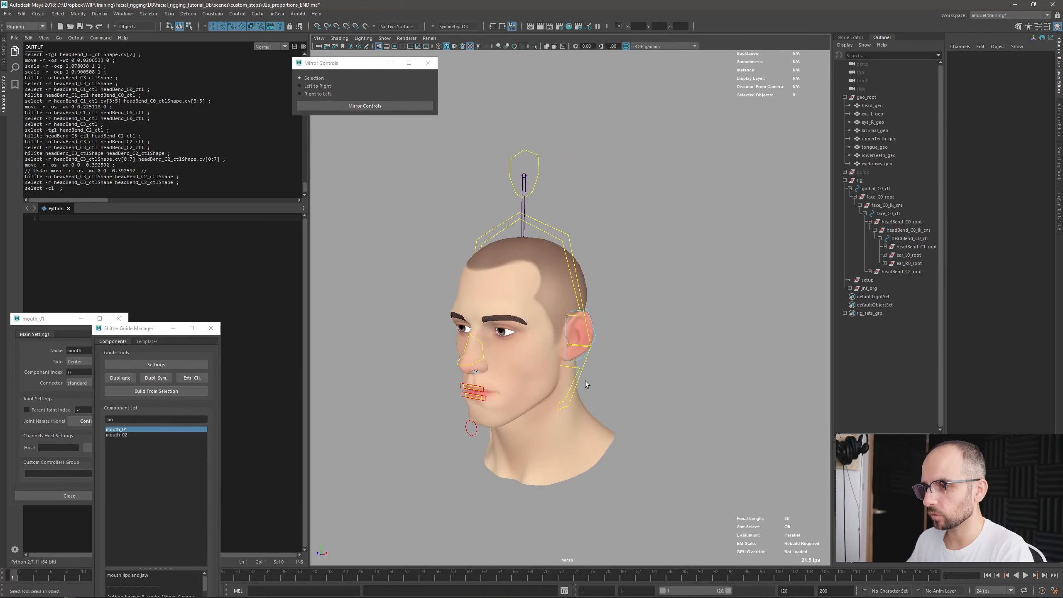
{"action": "key", "text": "alt+1"}
Test the four headBend controls by rotating them about 8.28 degrees in X and 2.89 degrees in Z, and undo both rotations.
{"action": "left_click_drag", "start_coordinate": [556, 348], "coordinate": [600, 399]}
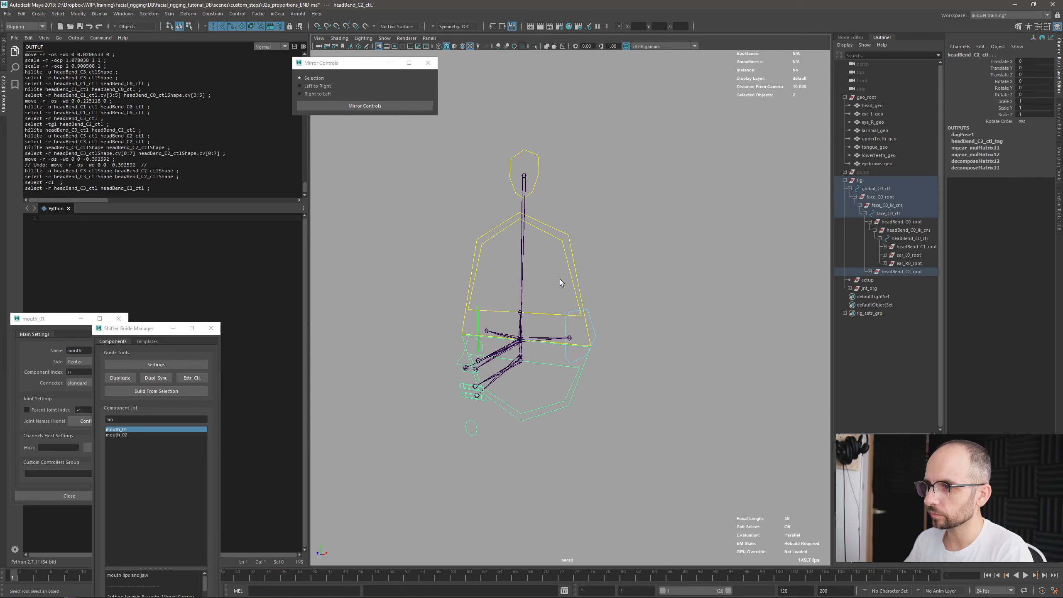
{"action": "left_click_drag", "start_coordinate": [560, 280], "coordinate": [587, 300], "text": "shift"}
{"action": "key", "text": "e"}
{"action": "mouse_move", "coordinate": [634, 342]}
{"action": "left_mouse_down", "text": "alt"}
{"action": "mouse_move", "coordinate": [586, 319]}
{"action": "mouse_move", "coordinate": [595, 319]}
{"action": "mouse_move", "coordinate": [572, 336]}
{"action": "mouse_move", "coordinate": [631, 336]}
{"action": "left_mouse_up", "text": "alt"}
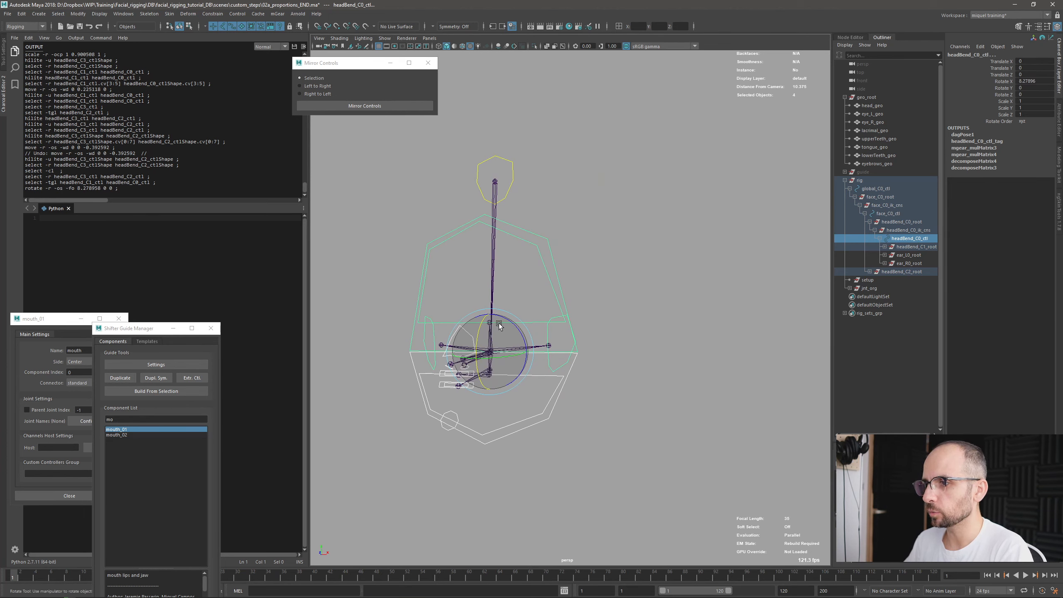
{"action": "left_click_drag", "start_coordinate": [498, 323], "coordinate": [505, 308]}
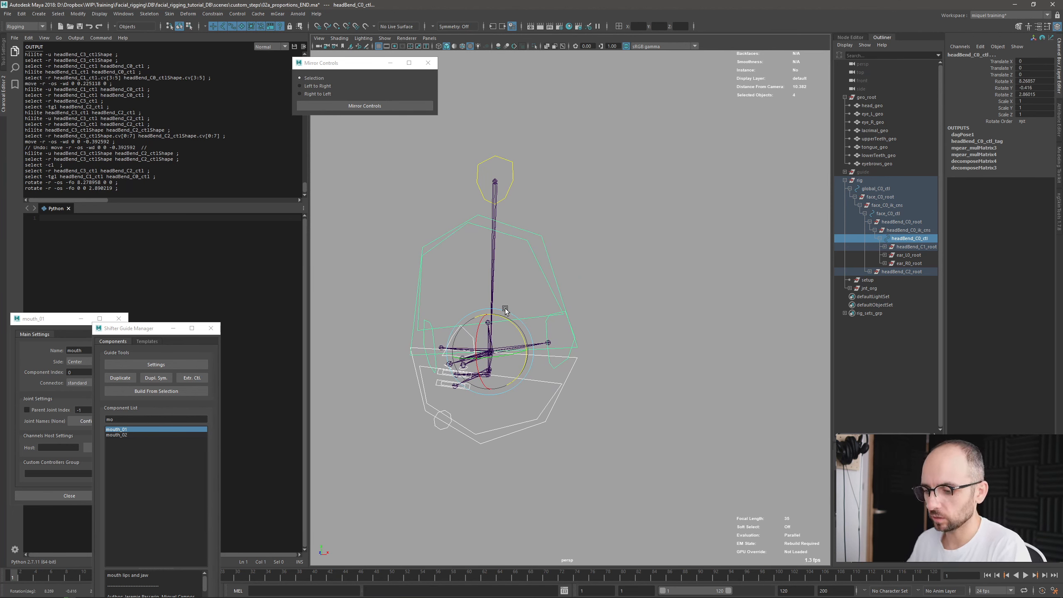
{"action": "key", "text": "ctrl+z"}
{"action": "key", "text": "ctrl+z"}
Examine the headBend controls against the wireframe head in the orthographic side view and in perspective.
{"action": "key", "text": "alt+2"}
{"action": "left_click_drag", "start_coordinate": [644, 336], "coordinate": [609, 336], "text": "alt"}
{"action": "key", "text": "space"}
{"action": "mouse_move", "coordinate": [609, 336]}
{"action": "middle_mouse_down", "text": "alt"}
{"action": "mouse_move", "coordinate": [625, 255]}
{"action": "mouse_move", "coordinate": [513, 361]}
{"action": "mouse_move", "coordinate": [462, 358]}
{"action": "middle_mouse_up", "text": "alt"}
{"action": "key", "text": "4"}
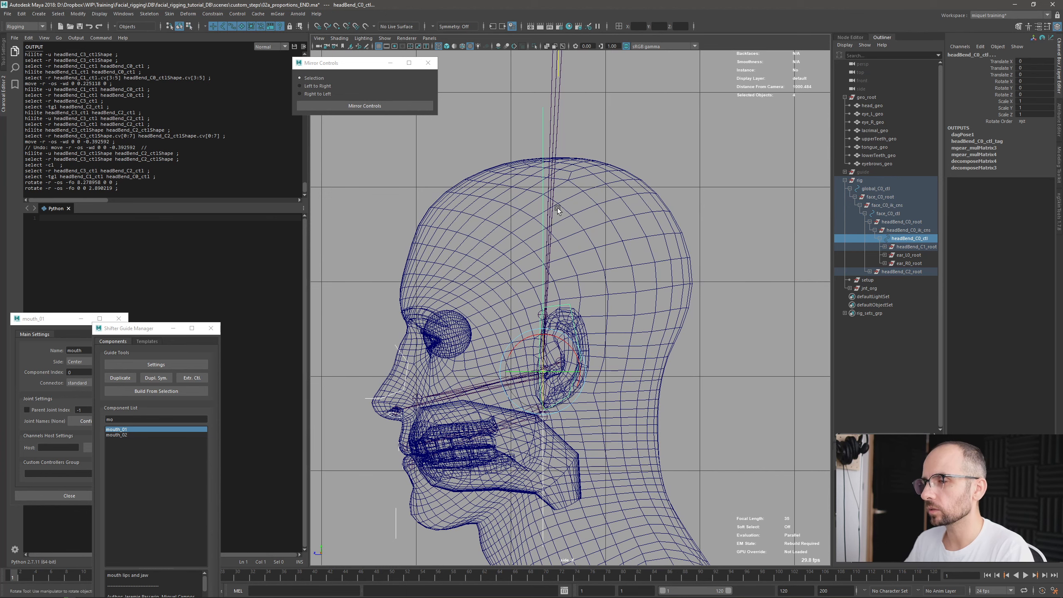
{"action": "scroll", "coordinate": [559, 211], "scroll_direction": "down", "scroll_amount": 7}
{"action": "scroll", "coordinate": [565, 218], "scroll_direction": "up", "scroll_amount": 2}
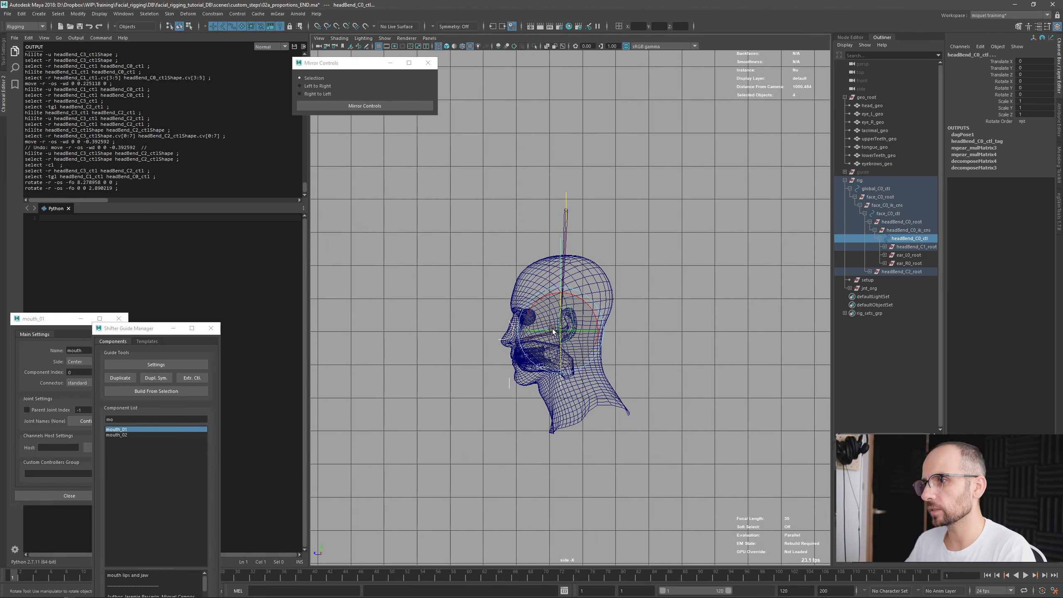
{"action": "scroll", "coordinate": [587, 320], "scroll_direction": "up", "scroll_amount": 3}
{"action": "key", "text": "alt+1"}
{"action": "left_click_drag", "start_coordinate": [514, 304], "coordinate": [560, 286], "text": "alt"}
{"action": "key", "text": "space"}
{"action": "scroll", "coordinate": [560, 289], "scroll_direction": "down", "scroll_amount": 3}
{"action": "left_click_drag", "start_coordinate": [562, 327], "coordinate": [610, 375], "text": "alt"}
{"action": "key", "text": "alt+2"}
{"action": "key", "text": "alt+1"}
{"action": "key", "text": "alt+1"}
Select all the rig's control curves and extract their shapes into the guide's control buffers.
{"action": "key", "text": "q"}
{"action": "left_click_drag", "start_coordinate": [443, 195], "coordinate": [655, 445]}
{"action": "scroll", "coordinate": [625, 394], "scroll_direction": "up", "scroll_amount": 4}
{"action": "left_click_drag", "start_coordinate": [625, 393], "coordinate": [588, 399], "text": "alt"}
{"action": "middle_click_drag", "start_coordinate": [588, 399], "coordinate": [608, 359], "text": "alt"}
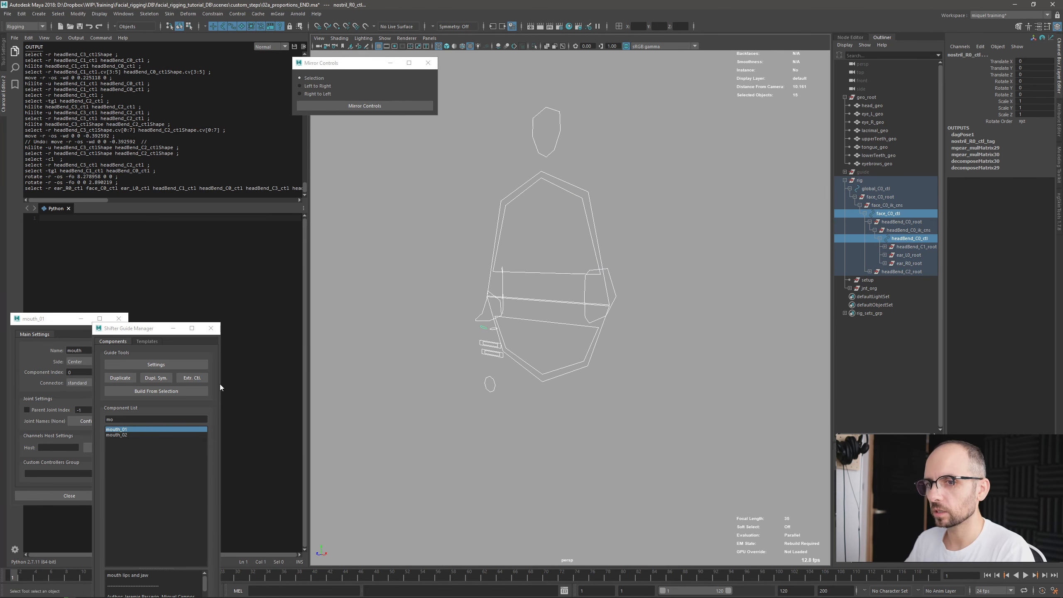
{"action": "left_click", "coordinate": [192, 378]}
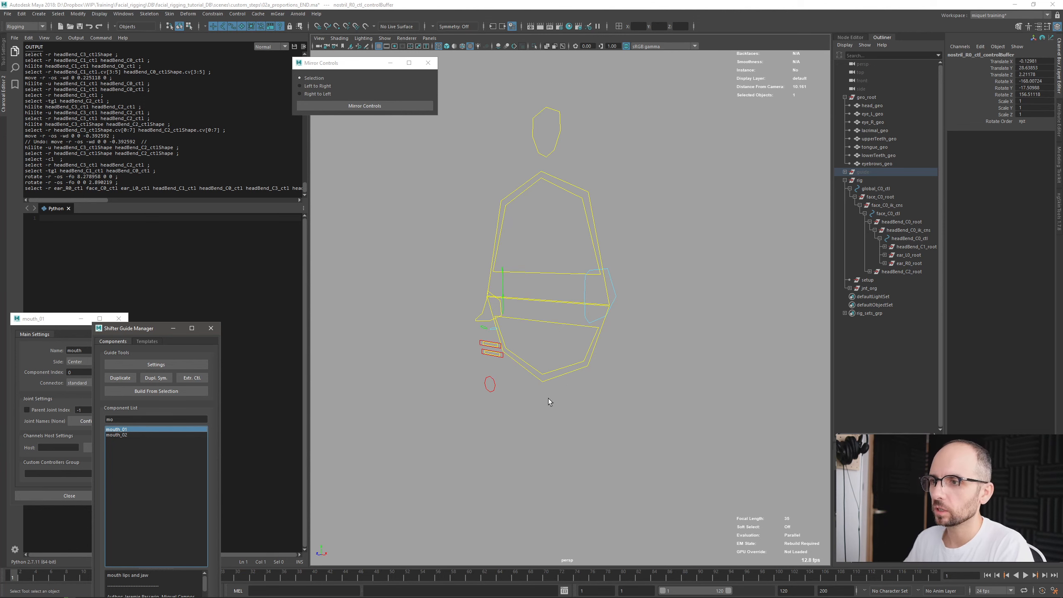
Examine the rig's control curves from the front and side, and clear the selection.
{"action": "left_click_drag", "start_coordinate": [548, 399], "coordinate": [571, 446], "text": "alt"}
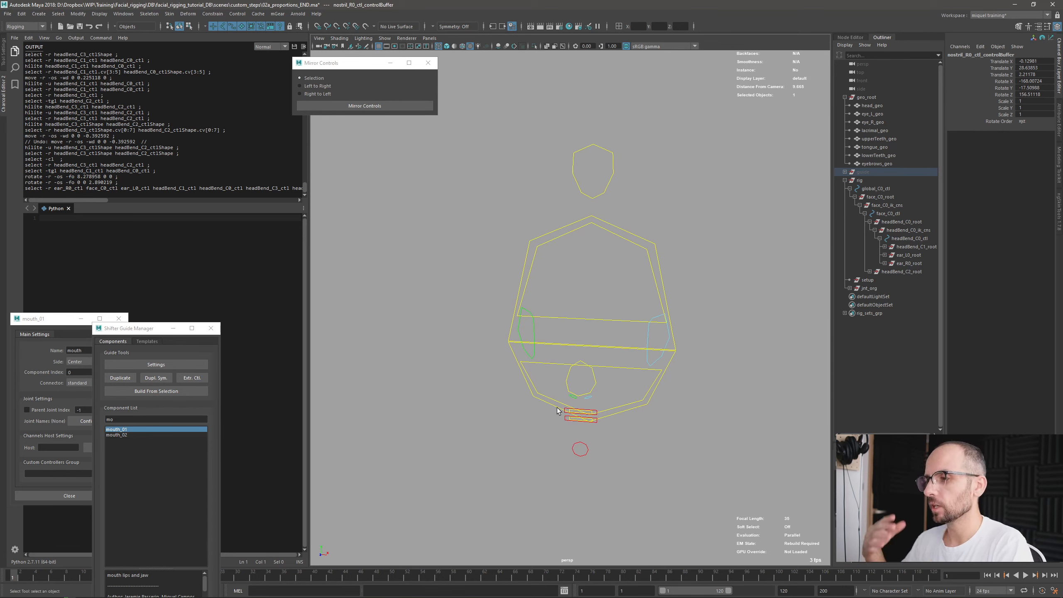
{"action": "left_click_drag", "start_coordinate": [620, 400], "coordinate": [622, 408], "text": "alt"}
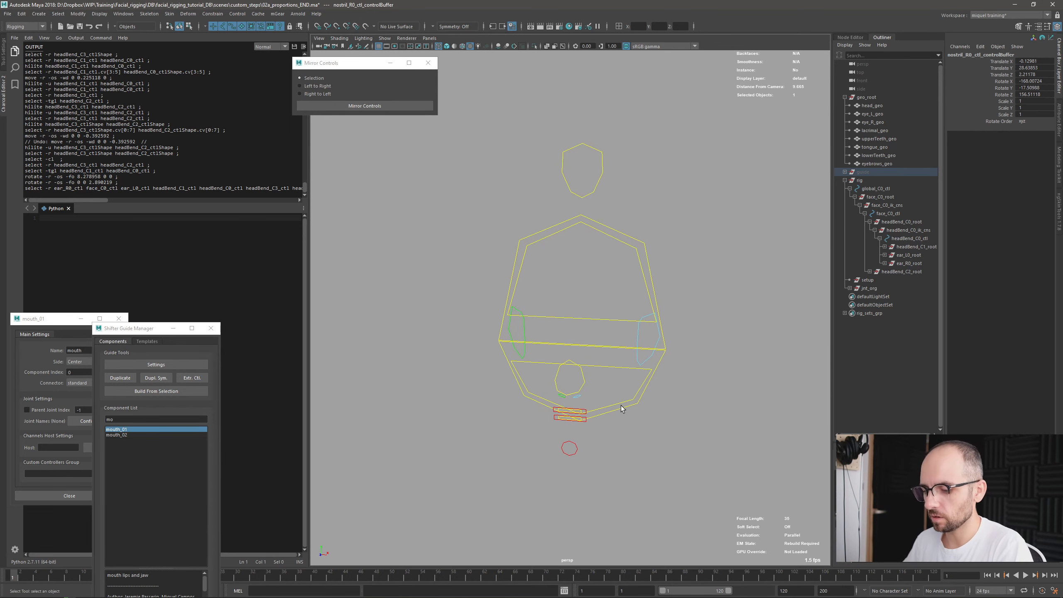
{"action": "left_click_drag", "start_coordinate": [554, 423], "coordinate": [556, 421], "text": "alt"}
{"action": "middle_click_drag", "start_coordinate": [579, 436], "coordinate": [560, 416], "text": "alt"}
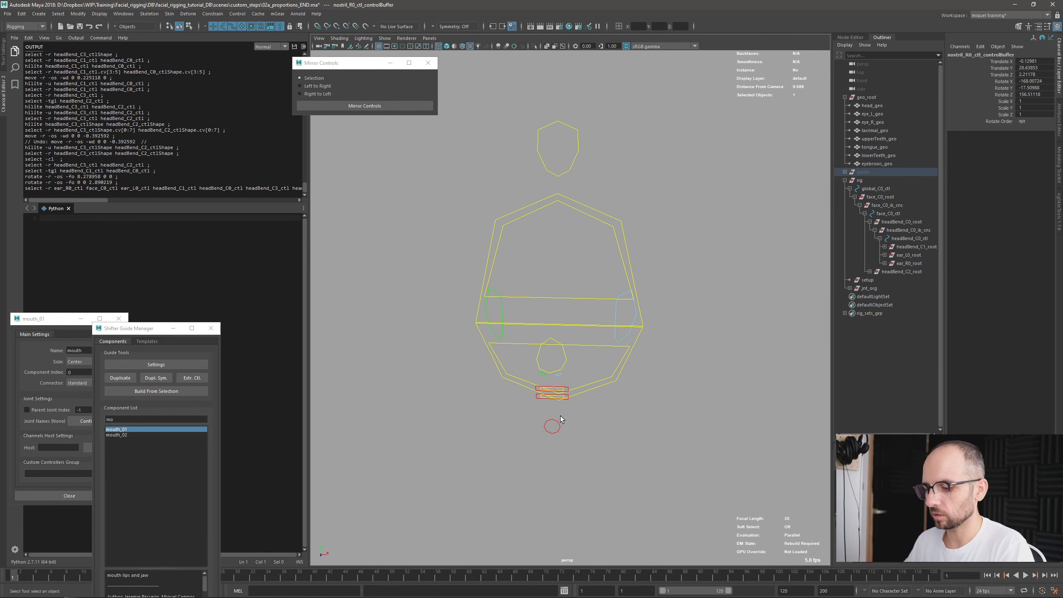
{"action": "key", "text": "ctrl+1"}
{"action": "key", "text": "ctrl+z"}
{"action": "key", "text": "ctrl+1"}
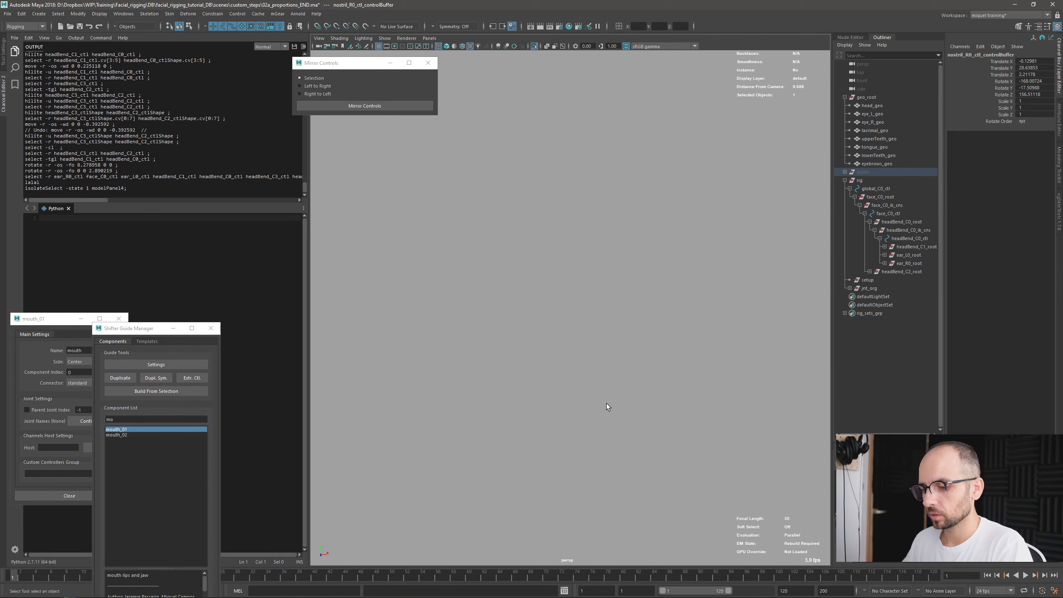
{"action": "key", "text": "ctrl+1"}
{"action": "left_click_drag", "start_coordinate": [607, 400], "coordinate": [633, 288], "text": "alt"}
{"action": "left_click", "coordinate": [633, 288]}
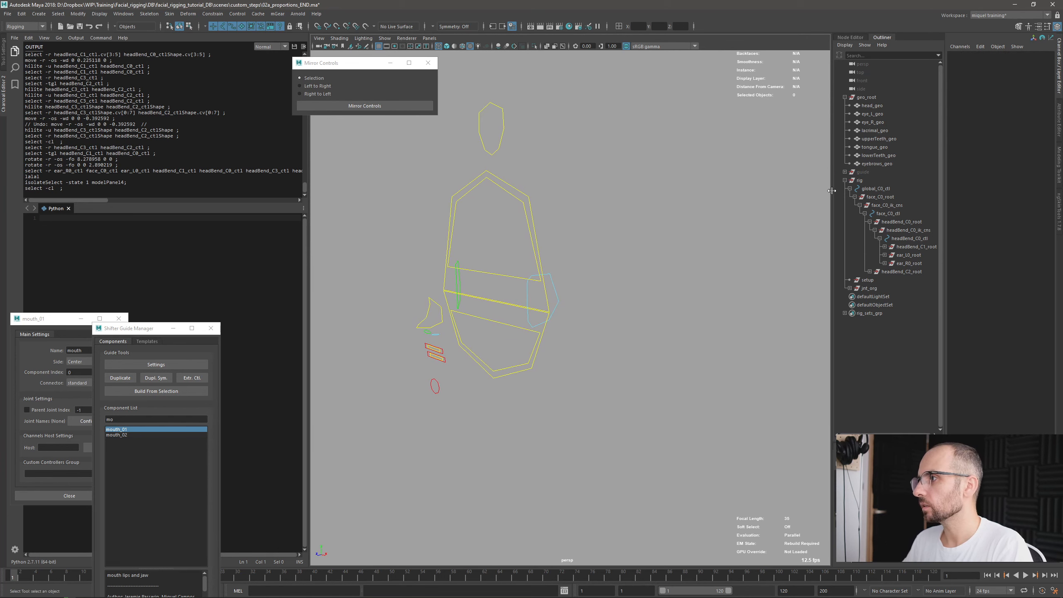
Save an incremental version of the scene and delete the built rig group.
{"action": "left_click", "coordinate": [862, 182]}
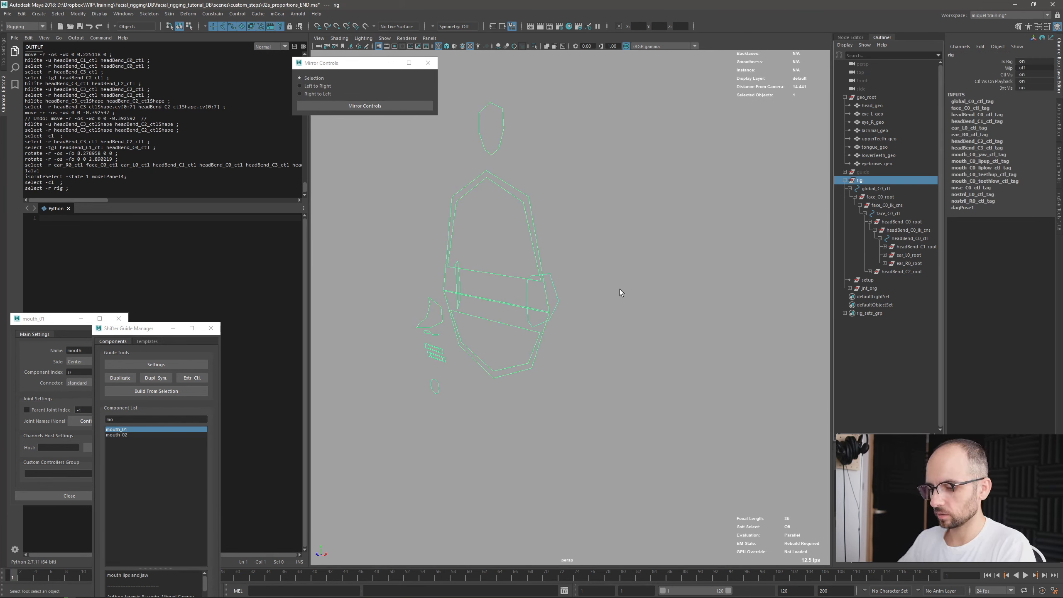
{"action": "key", "text": "ctrl+alt+s"}
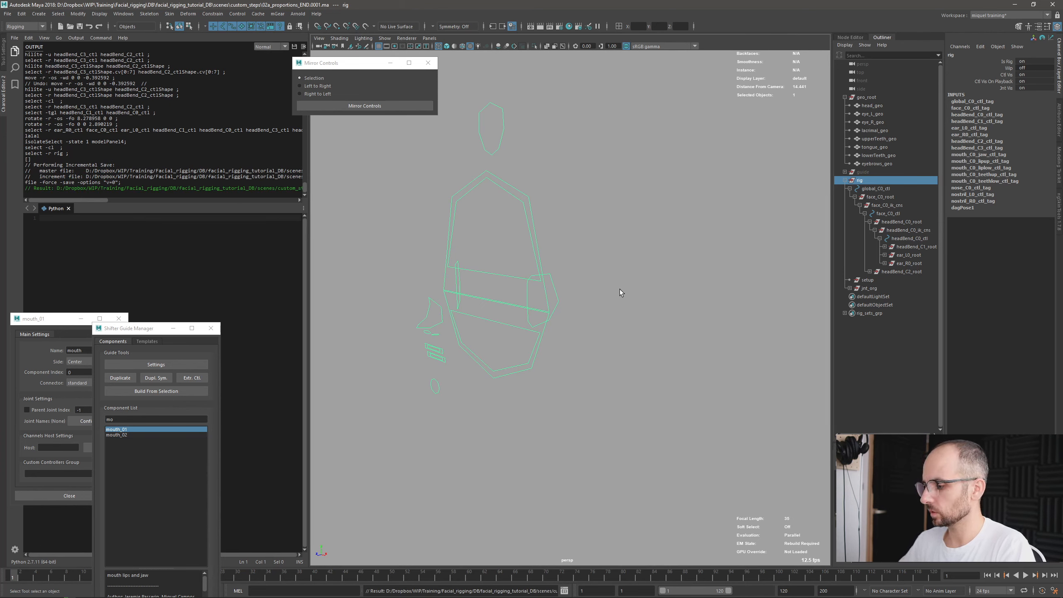
{"action": "key", "text": "Delete"}
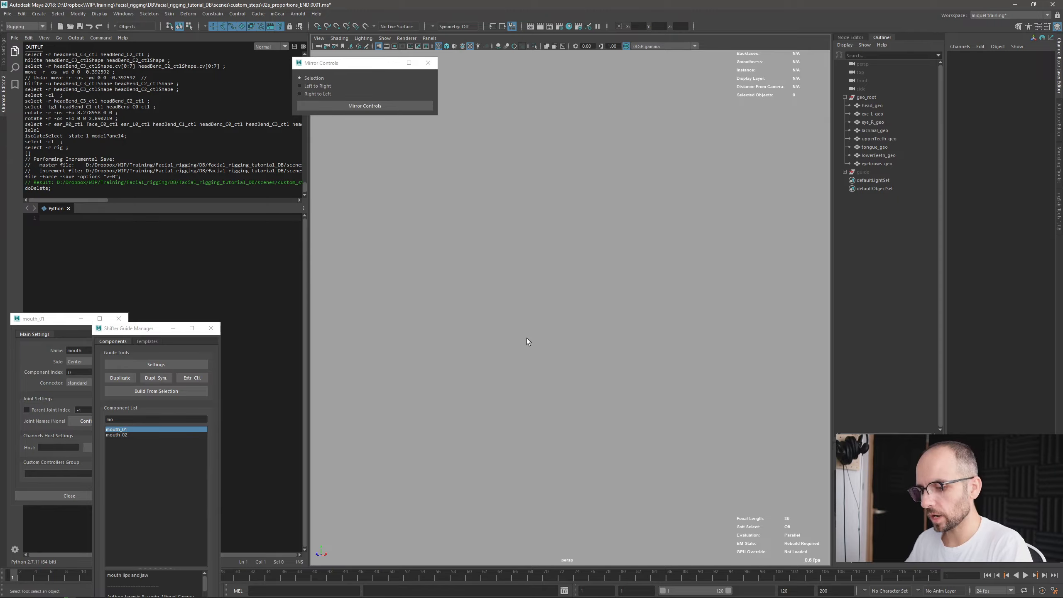
Unhide the guide group and display it together with the head geometry.
{"action": "left_click", "coordinate": [864, 172]}
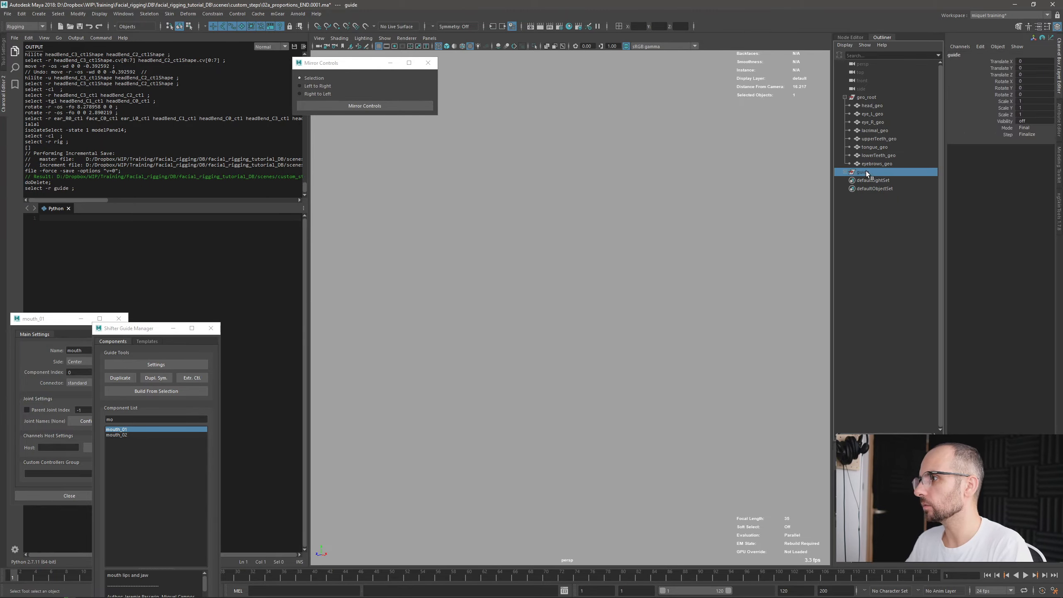
{"action": "key", "text": "shift+h"}
{"action": "key", "text": "ctrl+1"}
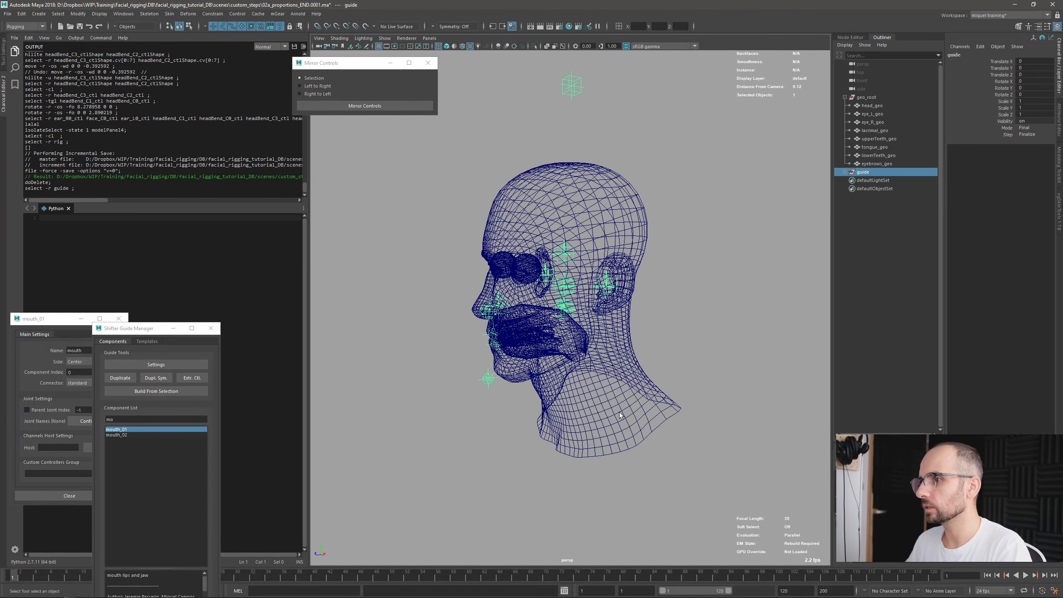
Filter the Shifter component list by "chai" and draw a lite_chain_01 component under the mouth_C0_jaw guide.
{"action": "right_click_drag", "start_coordinate": [620, 412], "coordinate": [691, 408], "text": "alt"}
{"action": "middle_click_drag", "start_coordinate": [572, 375], "coordinate": [677, 293], "text": "alt"}
{"action": "right_click_drag", "start_coordinate": [677, 293], "coordinate": [632, 299], "text": "alt"}
{"action": "left_click", "coordinate": [390, 415]}
{"action": "right_click_drag", "start_coordinate": [478, 433], "coordinate": [439, 436], "text": "alt"}
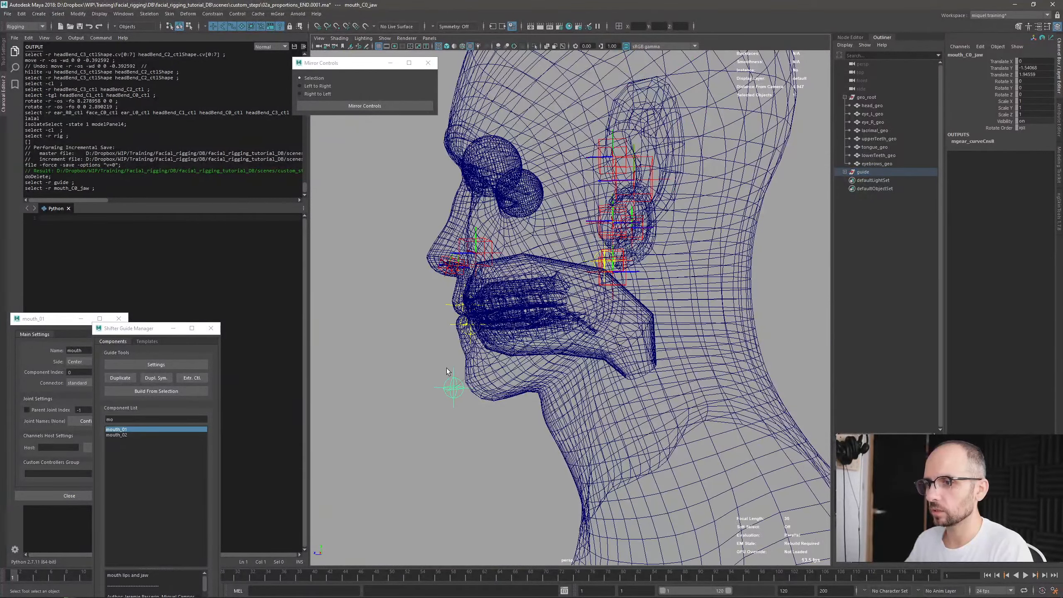
{"action": "left_click_drag", "start_coordinate": [124, 331], "coordinate": [207, 247]}
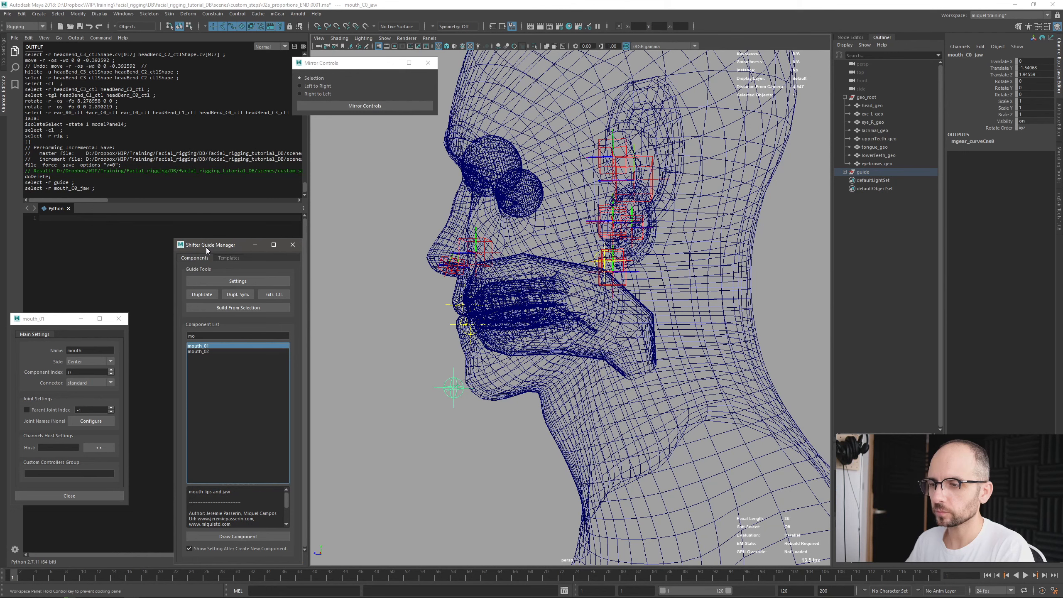
{"action": "double_click", "coordinate": [202, 336]}
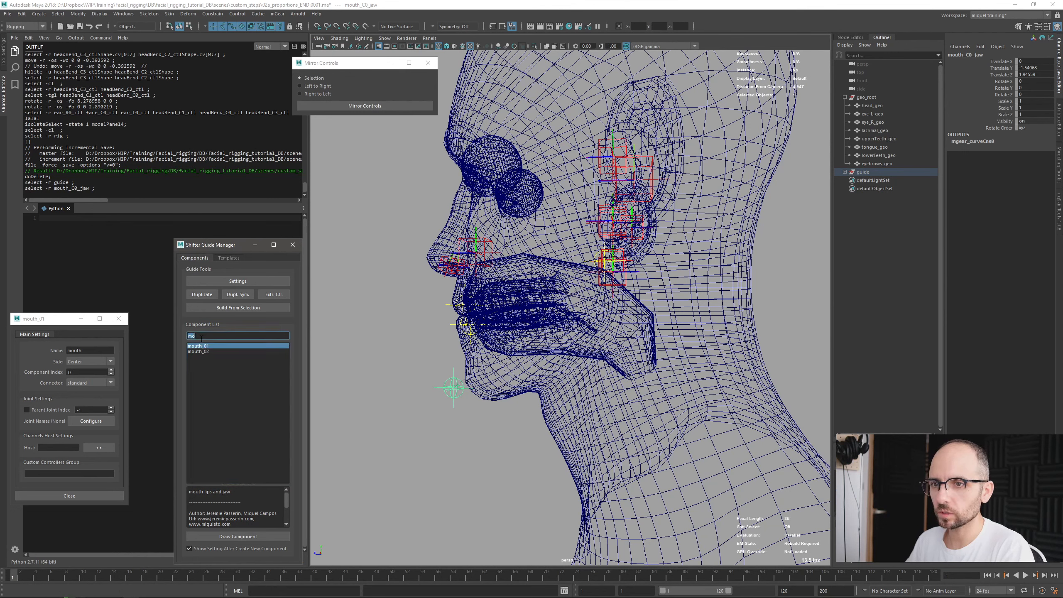
{"action": "type", "text": "chai"}
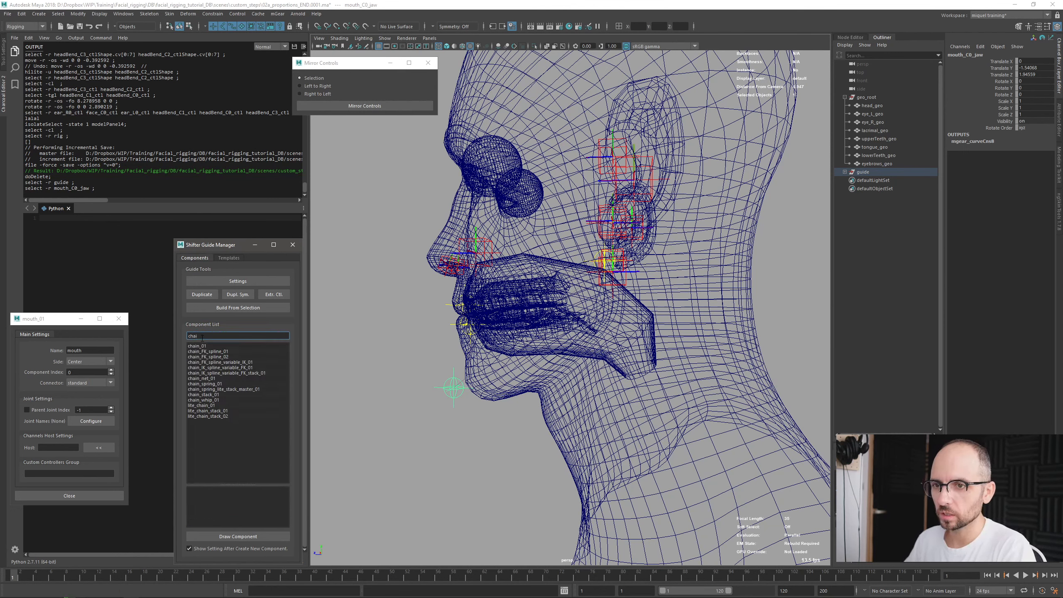
{"action": "left_click", "coordinate": [205, 347]}
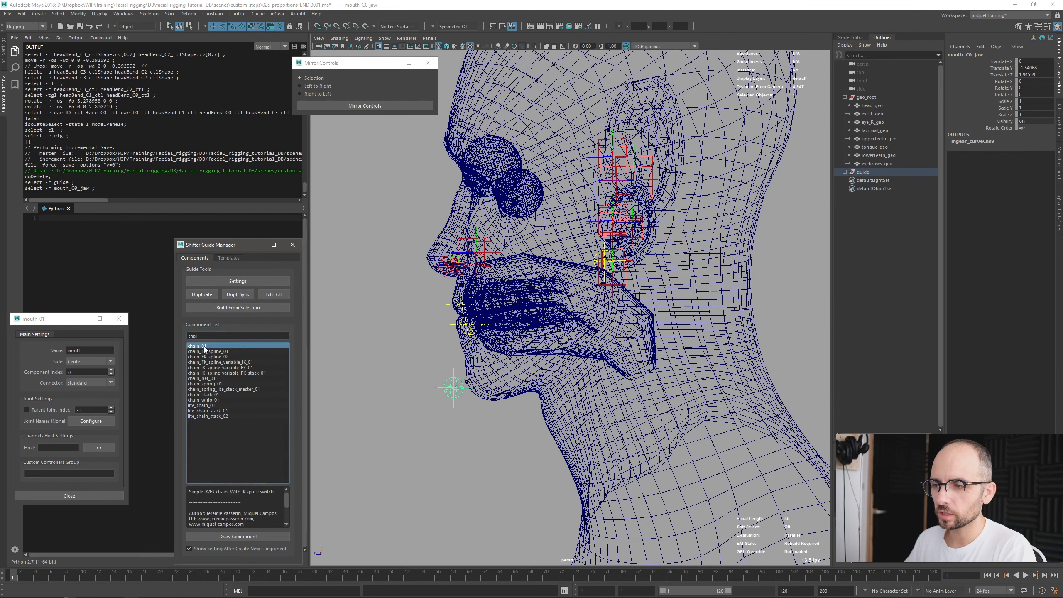
{"action": "left_click", "coordinate": [208, 407]}
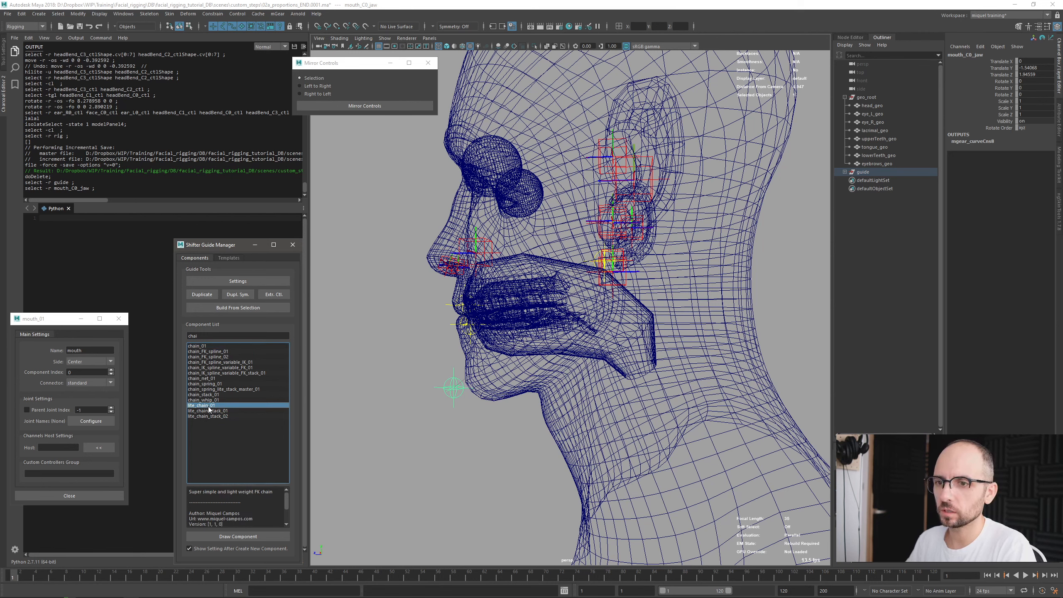
{"action": "double_click", "coordinate": [208, 406]}
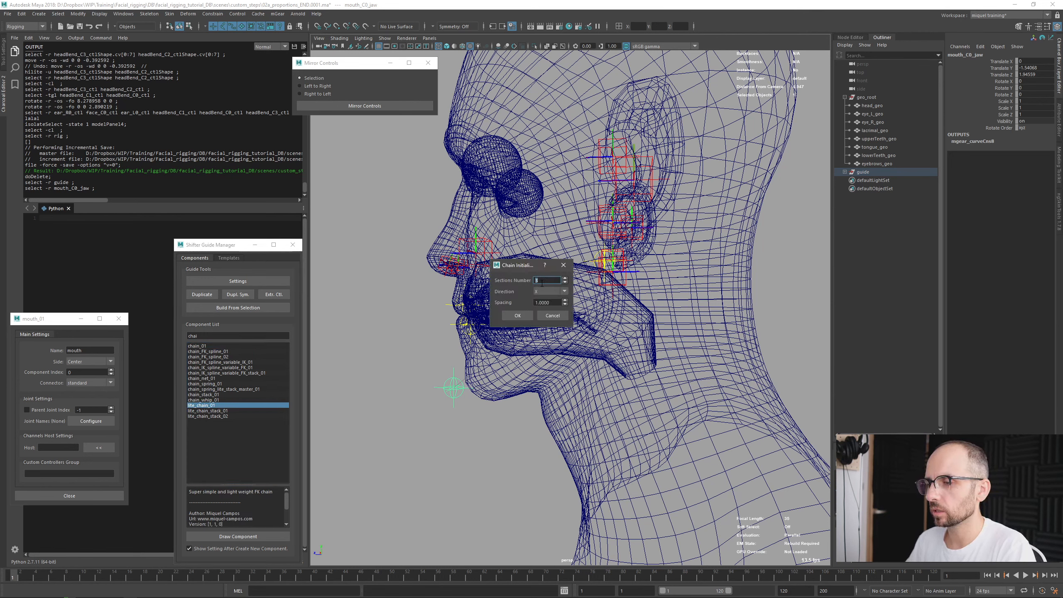
{"action": "left_click", "coordinate": [516, 316]}
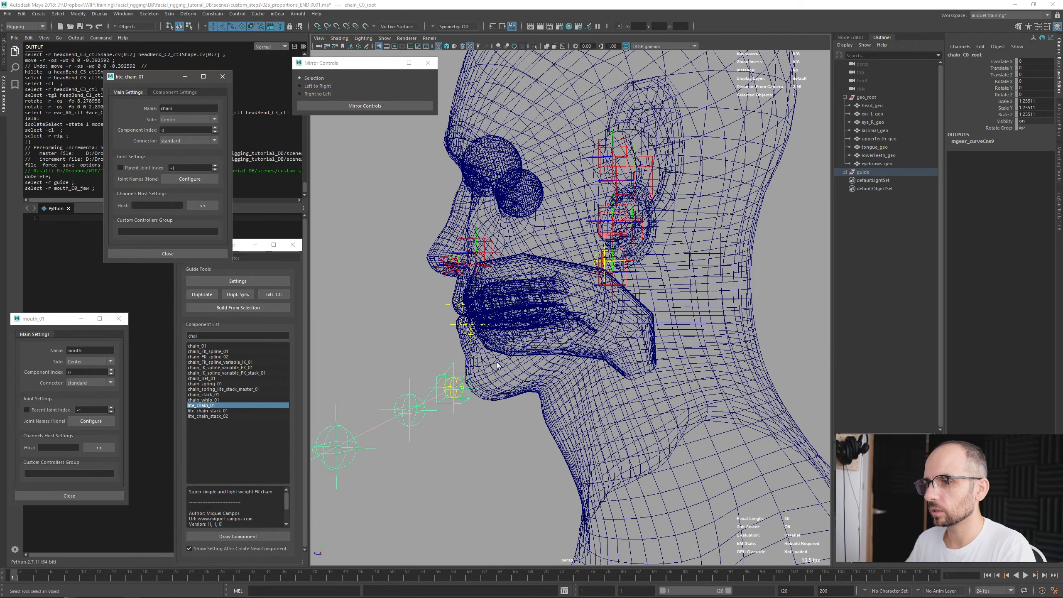
Rotate the root guide of the new lite chain in front of the chin to -90 on the Y axis.
{"action": "scroll", "coordinate": [481, 377], "scroll_direction": "up", "scroll_amount": 3}
{"action": "left_click_drag", "start_coordinate": [516, 383], "coordinate": [455, 390], "text": "alt"}
{"action": "key", "text": "e"}
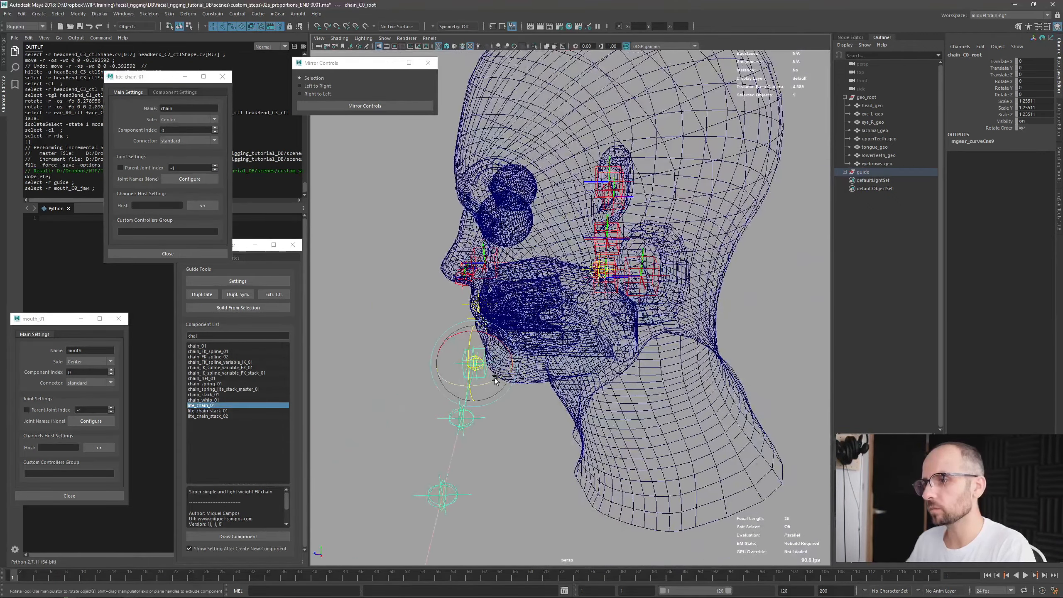
{"action": "left_click_drag", "start_coordinate": [496, 379], "coordinate": [444, 376]}
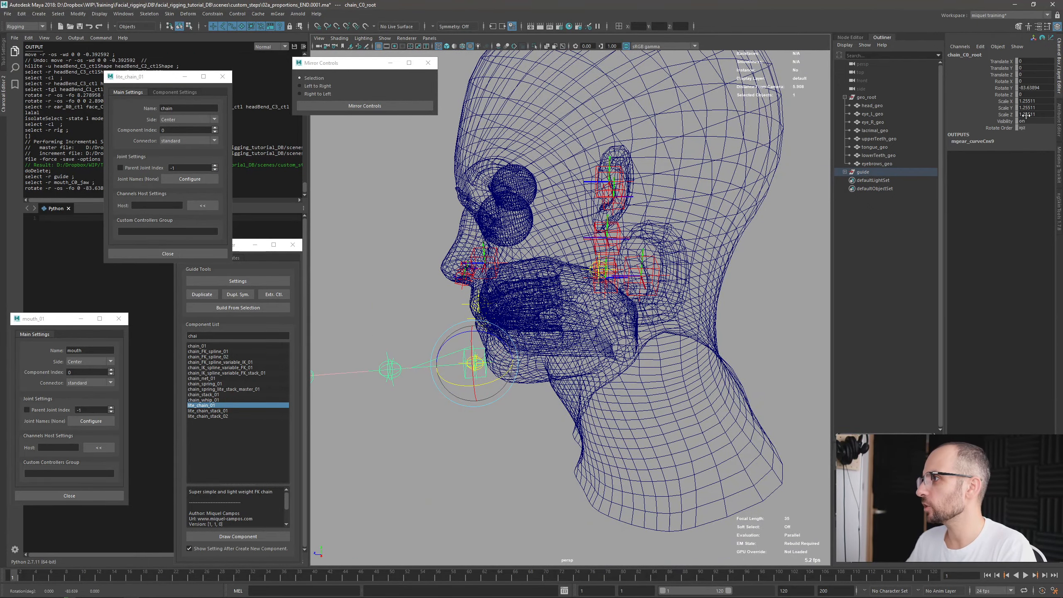
{"action": "double_click", "coordinate": [1035, 88]}
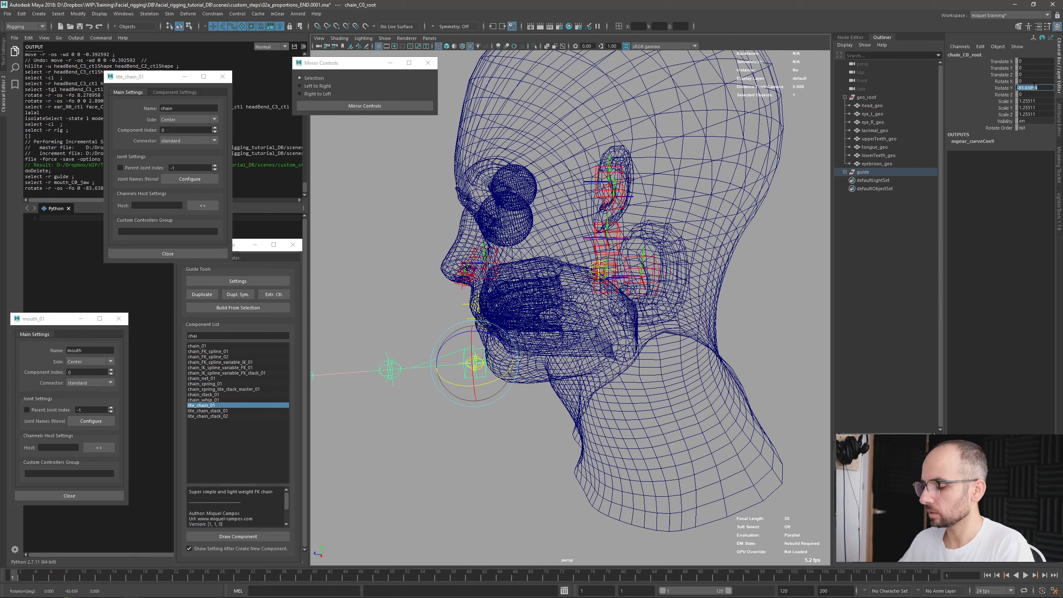
{"action": "type", "text": "-90"}
{"action": "key", "text": "Return"}
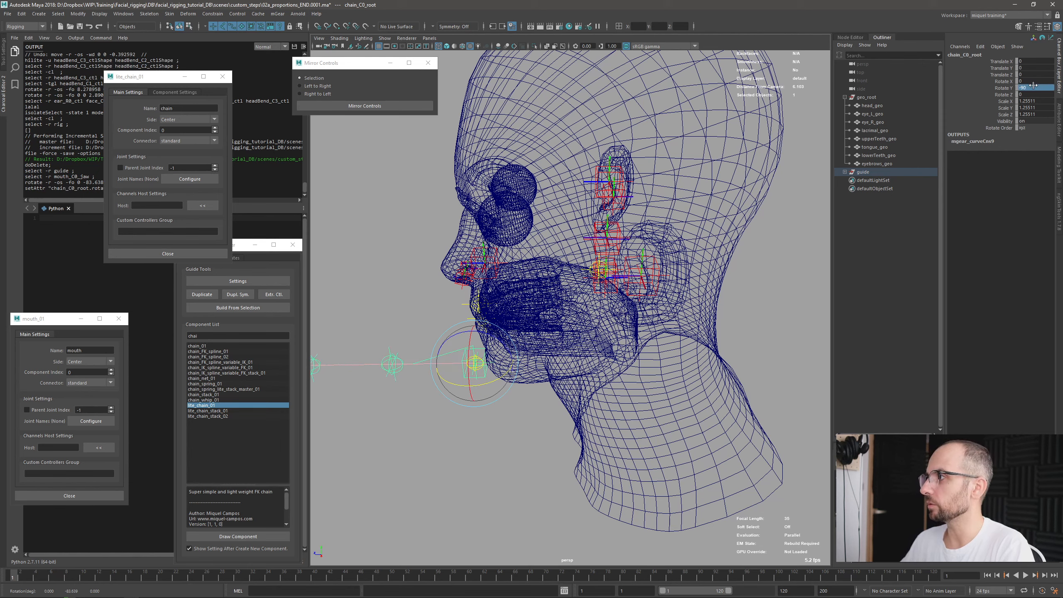
{"action": "right_click_drag", "start_coordinate": [730, 337], "coordinate": [560, 382], "text": "alt"}
{"action": "left_click_drag", "start_coordinate": [560, 382], "coordinate": [546, 330], "text": "alt"}
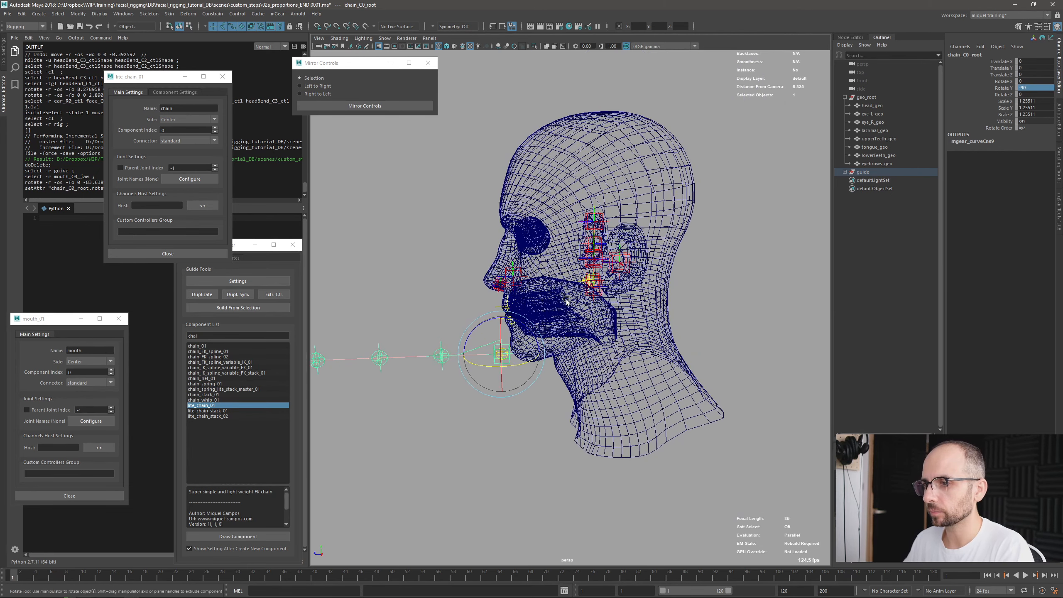
{"action": "right_click_drag", "start_coordinate": [567, 298], "coordinate": [546, 399], "text": "alt"}
{"action": "key", "text": "r"}
{"action": "key", "text": "alt+1"}
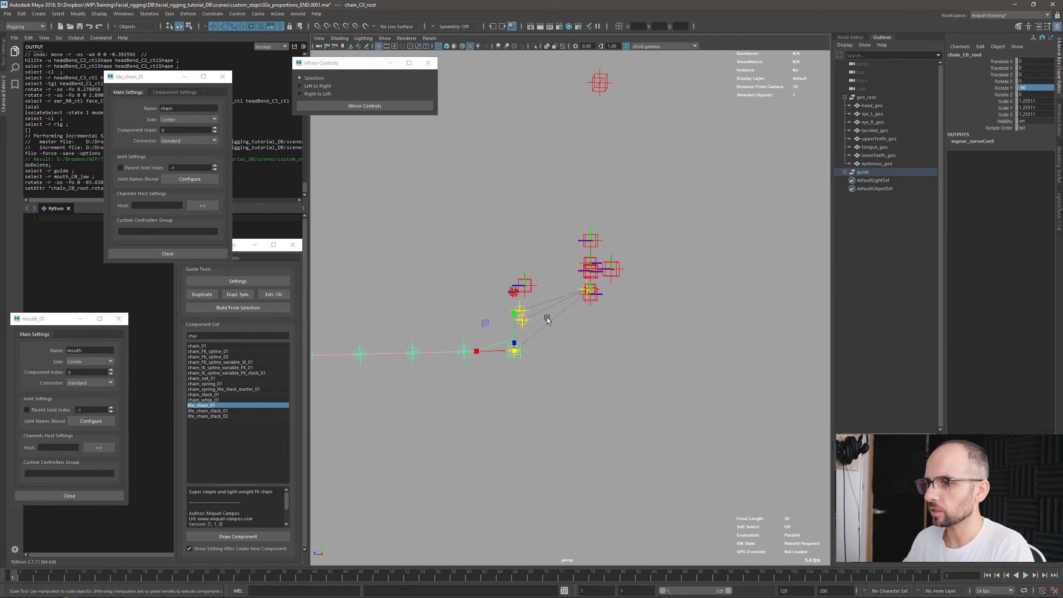
{"action": "key", "text": "alt+1"}
Select the head_geo mesh surrounding the teeth and tongue.
{"action": "right_click_drag", "start_coordinate": [541, 343], "coordinate": [556, 354], "text": "alt"}
{"action": "middle_click_drag", "start_coordinate": [544, 356], "coordinate": [556, 325], "text": "alt"}
{"action": "key", "text": "q"}
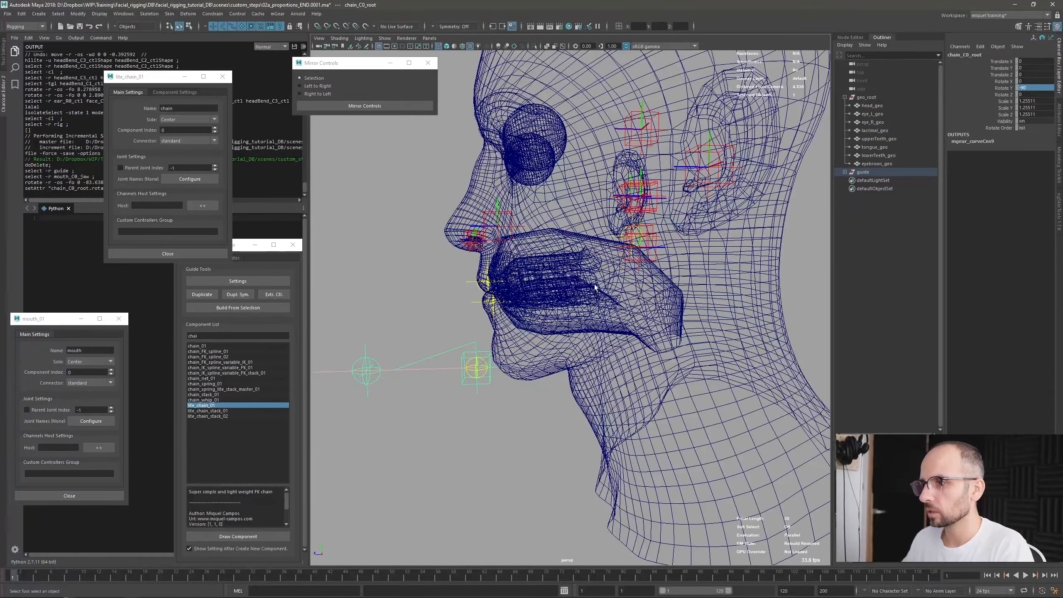
{"action": "left_click", "coordinate": [596, 280], "text": "shift"}
{"action": "left_click_drag", "start_coordinate": [595, 280], "coordinate": [615, 307], "text": "alt"}
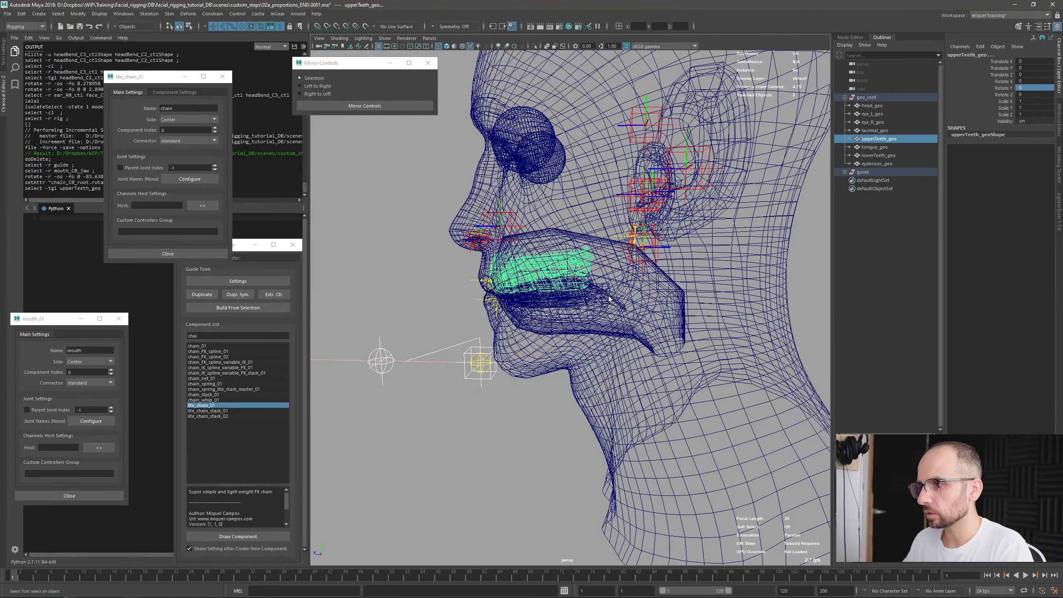
{"action": "left_click", "coordinate": [616, 307]}
{"action": "left_click", "coordinate": [619, 309]}
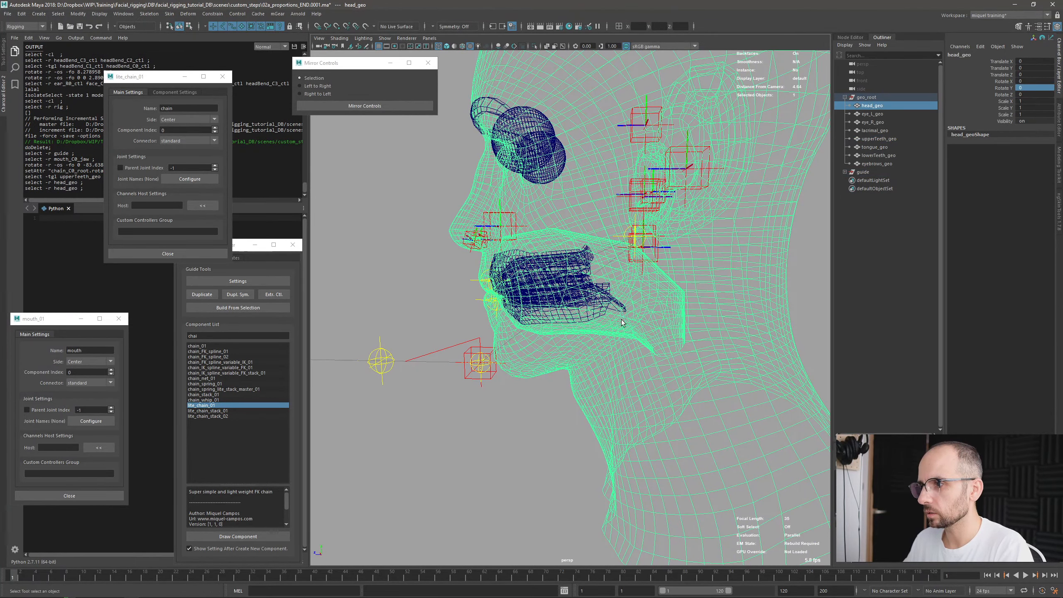